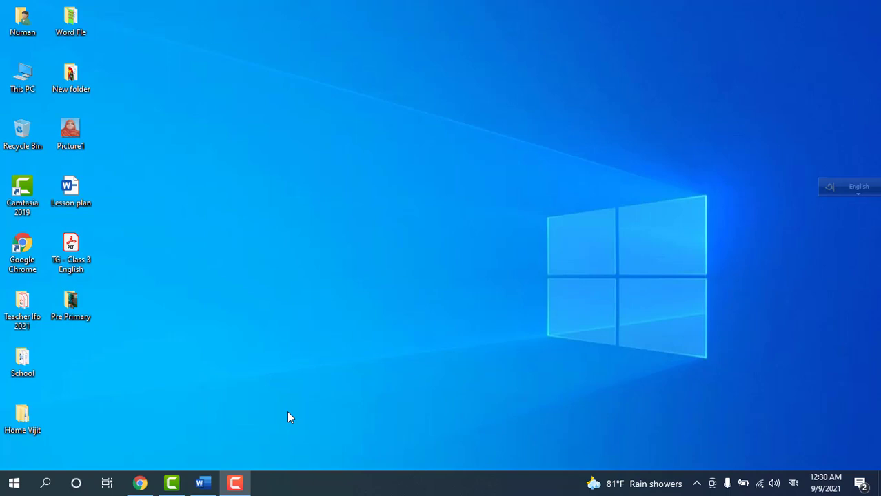
# Switch to the open Word document and check the font and size of the heading, the body paragraph and the blank line below.
pyautogui.click(202, 485)
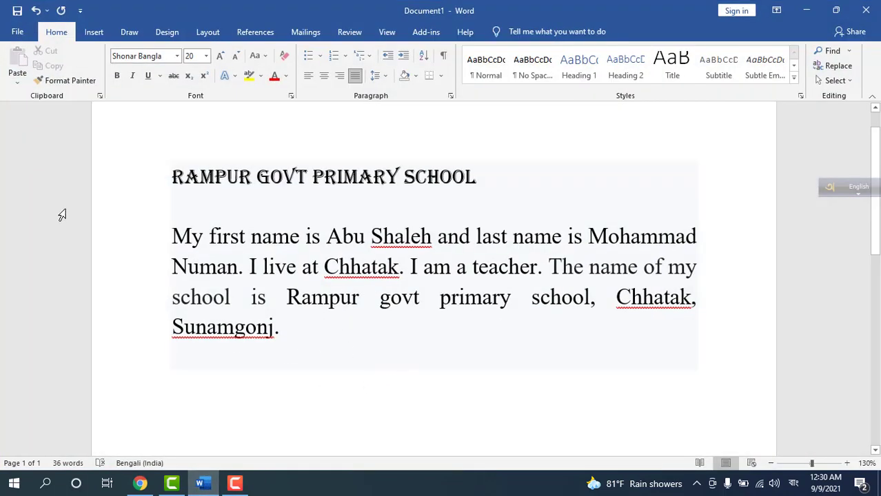
pyautogui.click(185, 177)
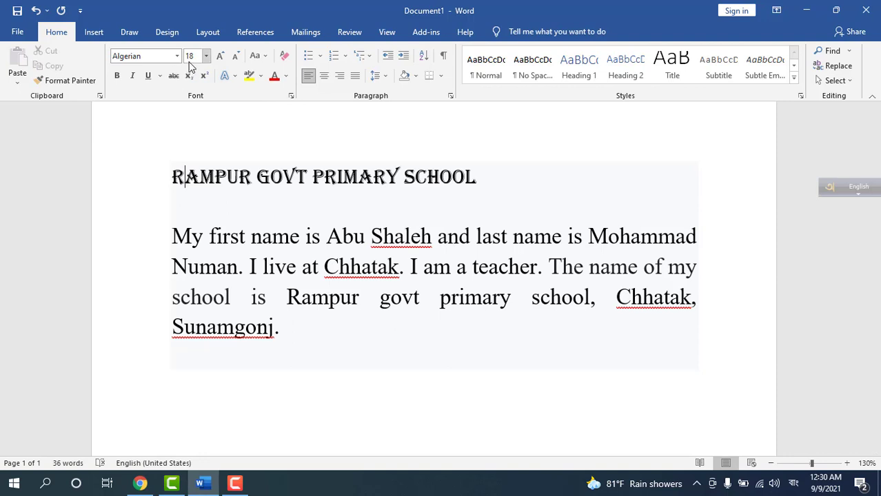
pyautogui.click(251, 239)
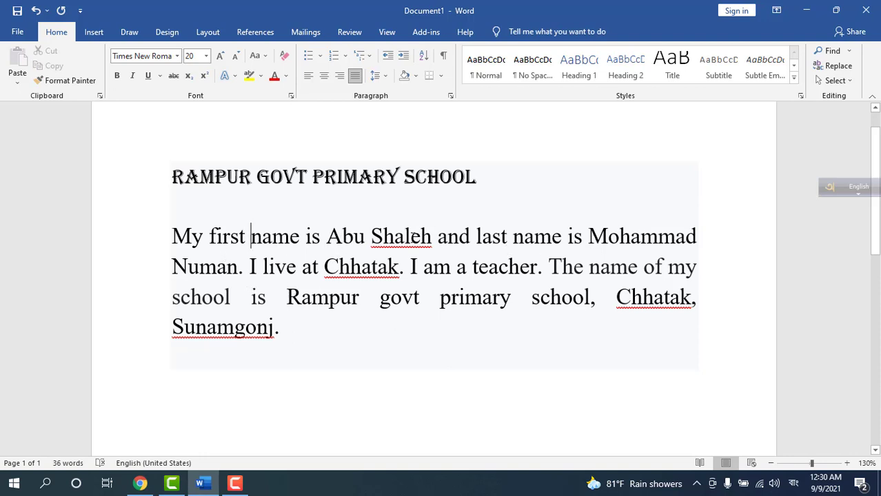
pyautogui.click(217, 403)
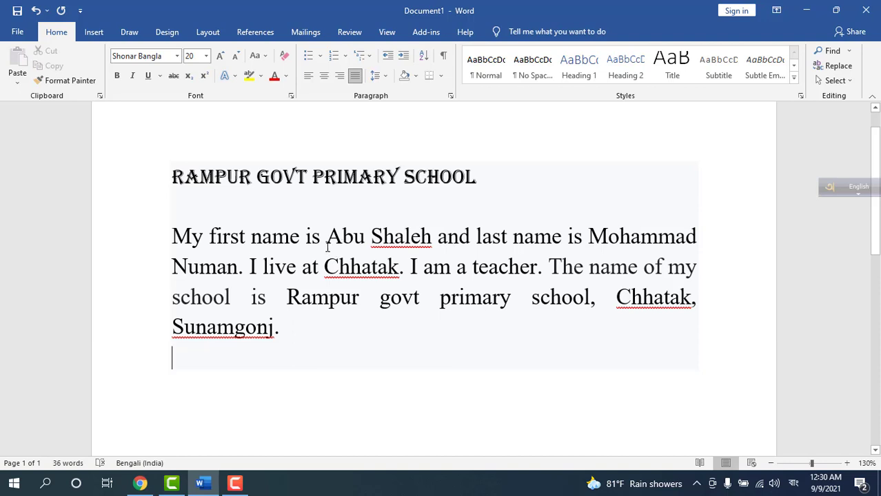
# Copy the first name from the body paragraph and paste it on a new line below the paragraph.
pyautogui.moveTo(326, 238); pyautogui.dragTo(421, 239)
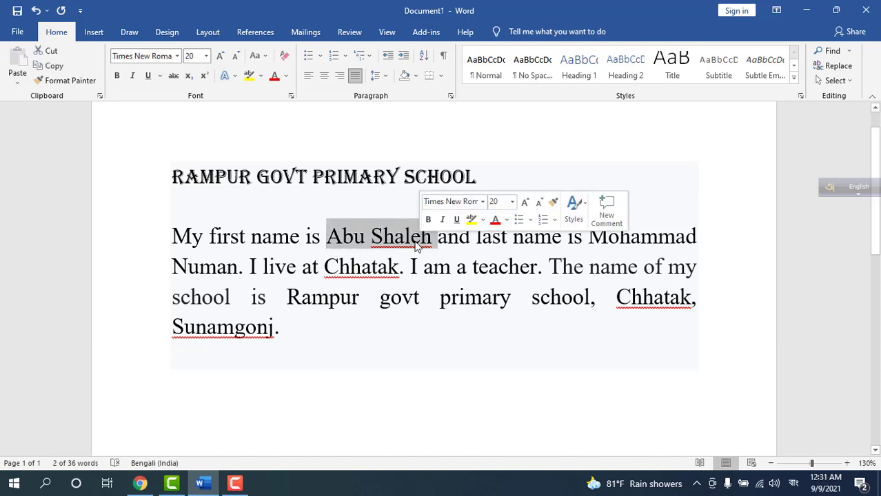
pyautogui.hotkey('ctrl', 'c')
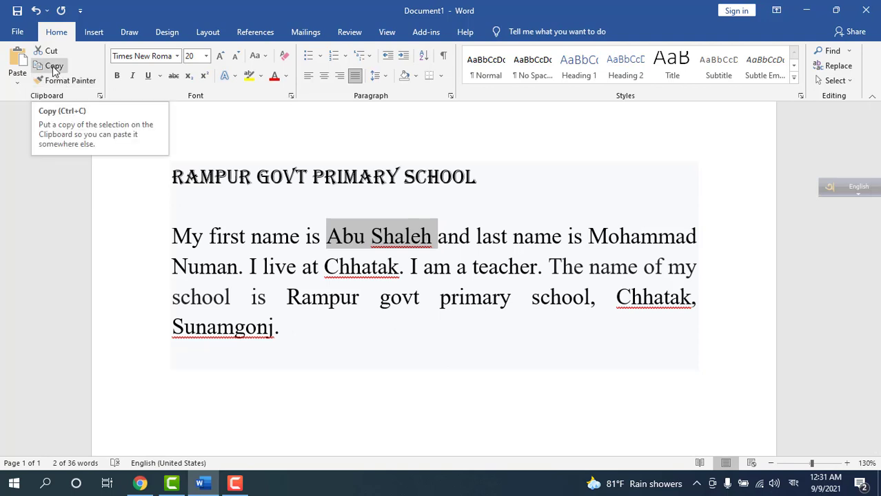
pyautogui.rightClick(381, 234)
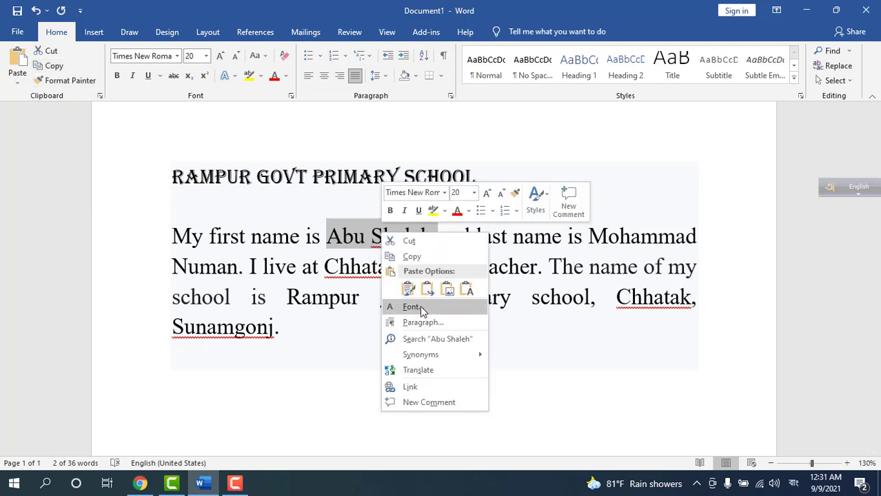
pyautogui.click(412, 257)
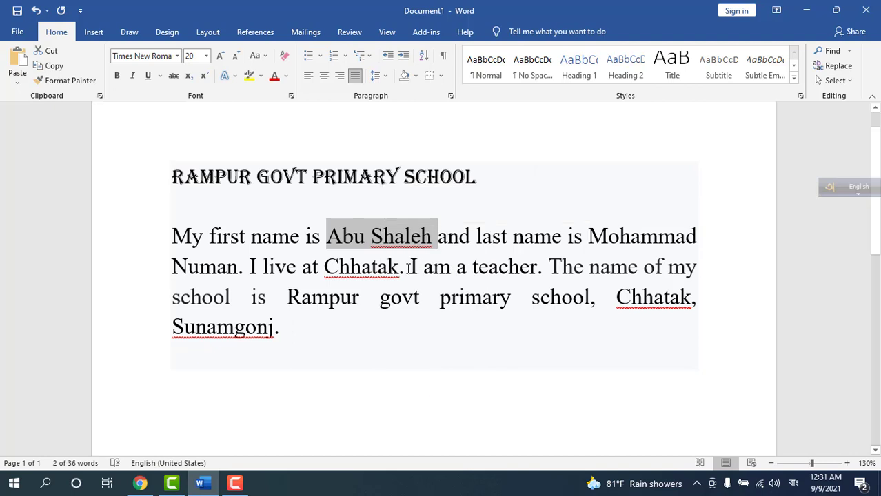
pyautogui.click(237, 366)
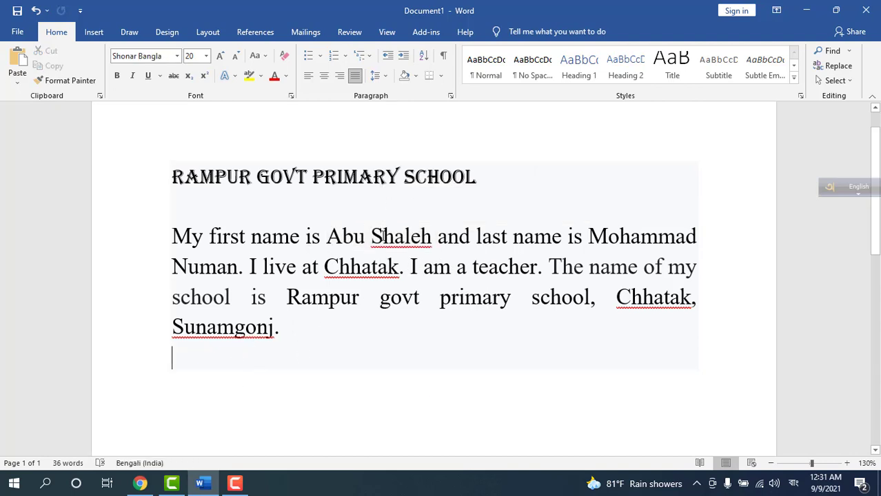
pyautogui.press('Return')
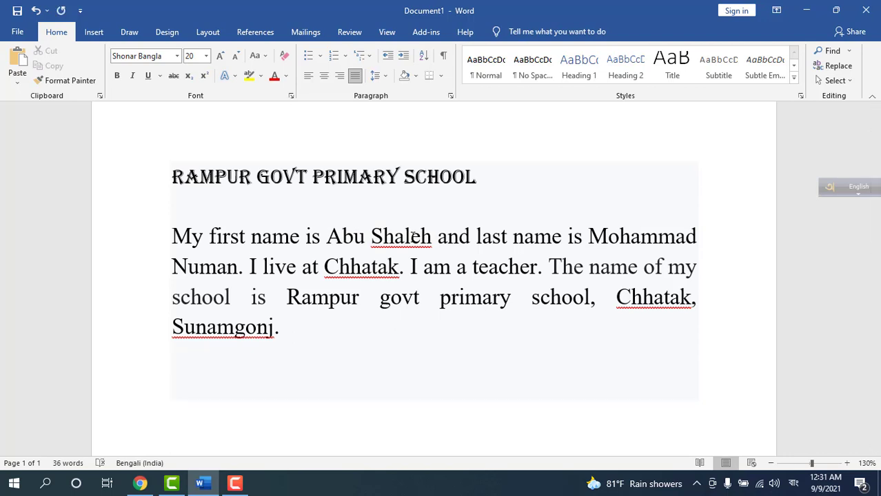
pyautogui.hotkey('ctrl', 'v')
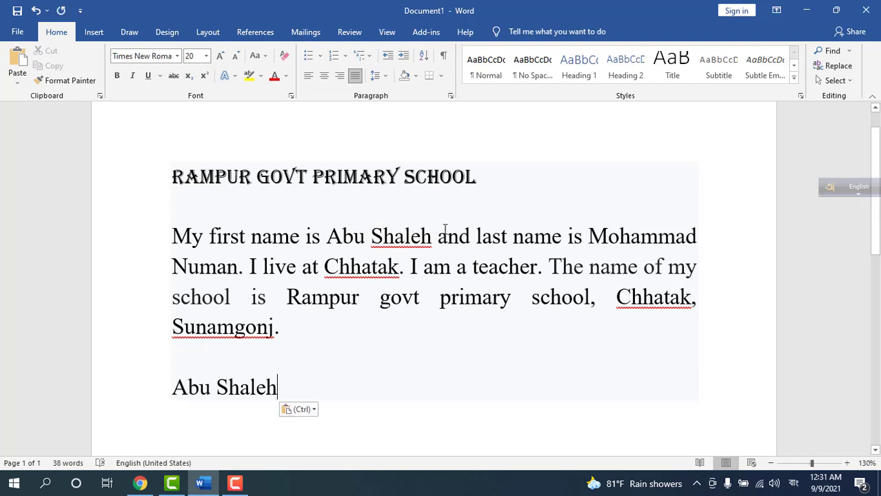
# Copy the last name from the body paragraph and paste it after the first name on the new line.
pyautogui.press('Escape')
pyautogui.click(587, 236)
pyautogui.moveTo(587, 236); pyautogui.dragTo(244, 270)
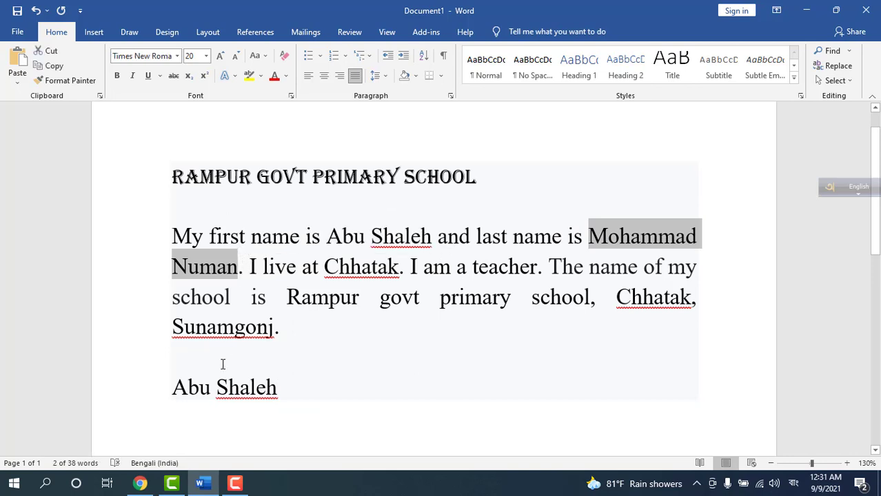
pyautogui.hotkey('ctrl', 'c')
pyautogui.click(353, 373)
pyautogui.hotkey('ctrl', 'v')
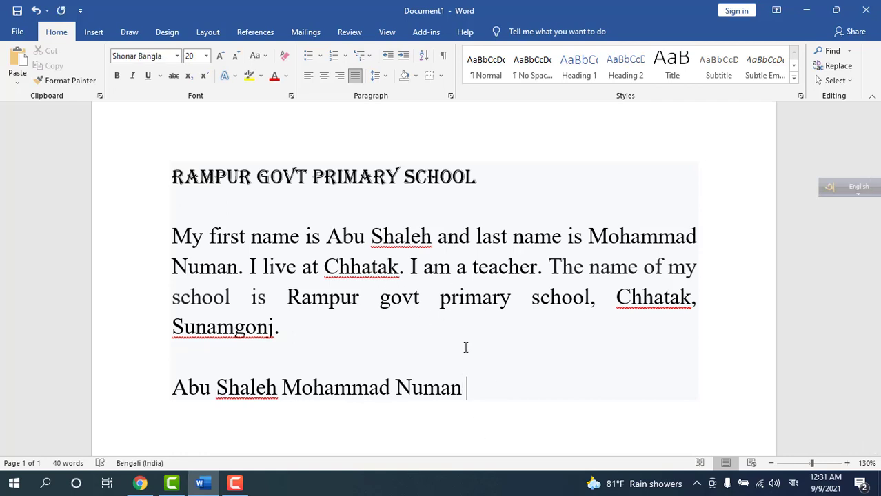
# Paste the last name a second time at the end of the name line and delete that duplicate.
pyautogui.hotkey('ctrl', 'v')
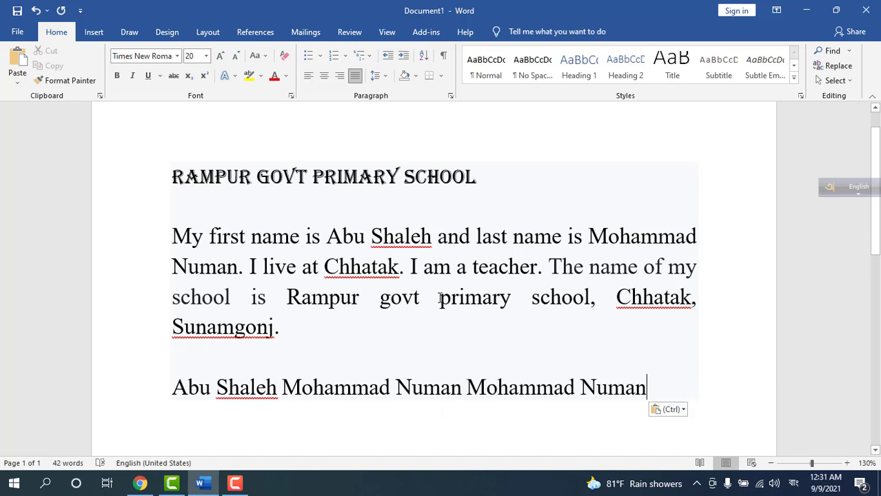
pyautogui.press('BackSpace')
pyautogui.press('BackSpace')
pyautogui.press('BackSpace')
pyautogui.press('BackSpace')
pyautogui.press('BackSpace')
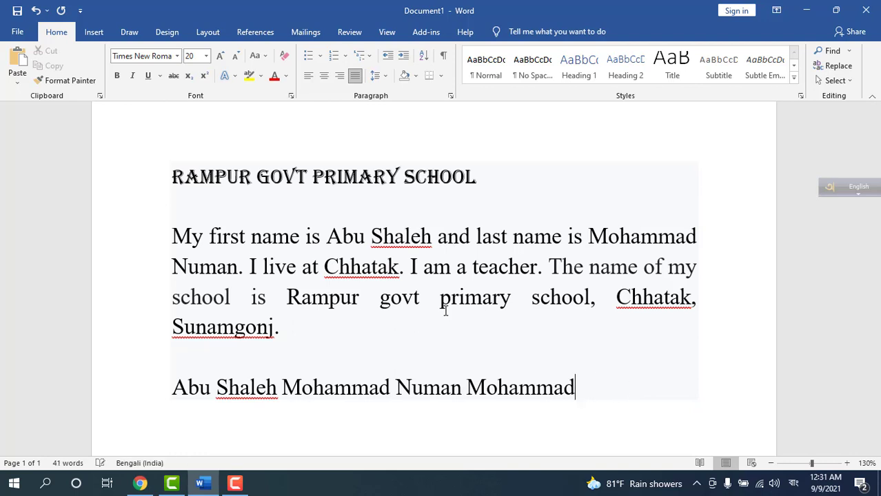
pyautogui.press('BackSpace')
pyautogui.press('BackSpace')
pyautogui.press('BackSpace')
pyautogui.press('BackSpace')
pyautogui.press('BackSpace')
pyautogui.press('BackSpace')
pyautogui.press('BackSpace')
pyautogui.press('BackSpace')
pyautogui.press('BackSpace')
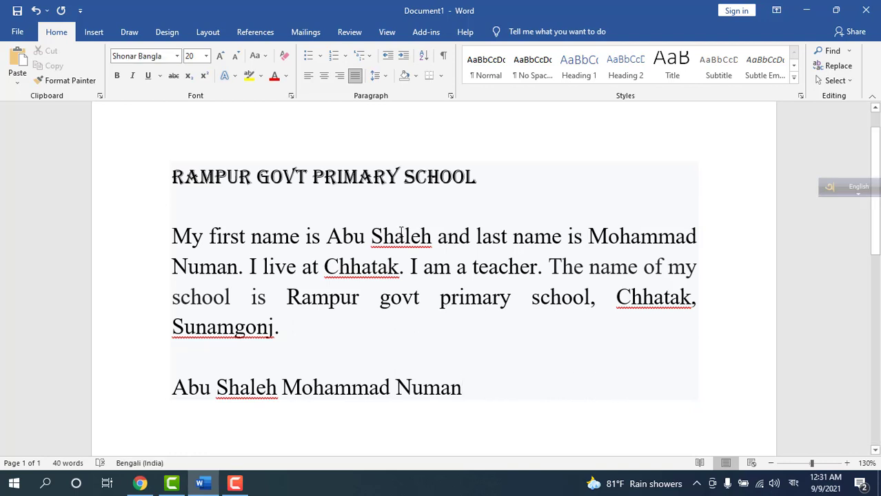
# Show the clipboard history and insert its first-name and last-name items one after the other at the end of the name line.
pyautogui.click(100, 97)
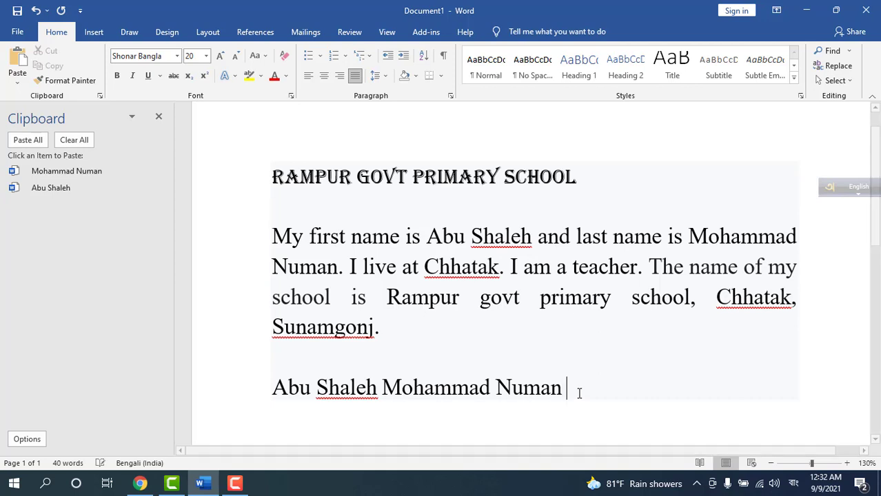
pyautogui.click(52, 191)
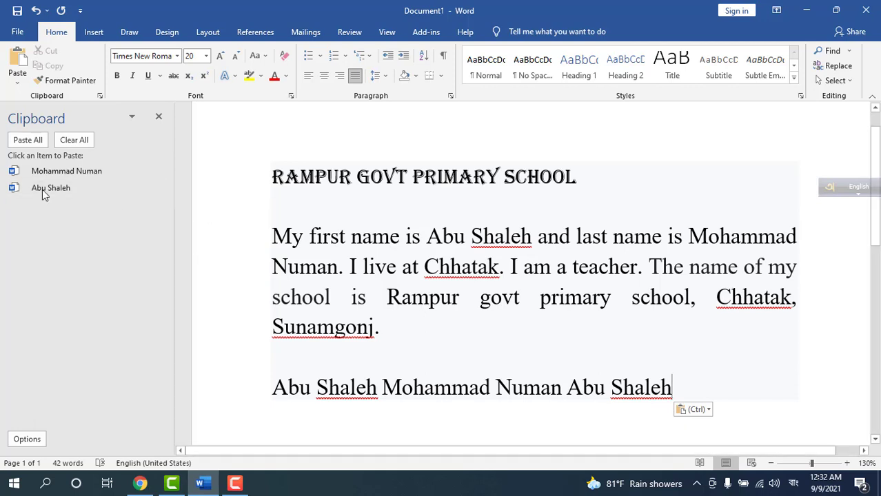
pyautogui.click(53, 172)
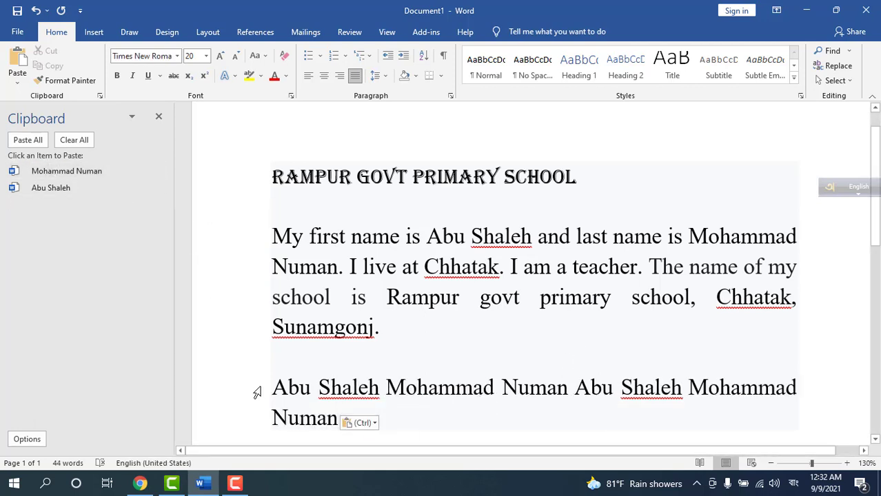
# Copy the full name at the start of the name line and insert it from the clipboard history on a new line below.
pyautogui.moveTo(273, 388); pyautogui.dragTo(544, 385)
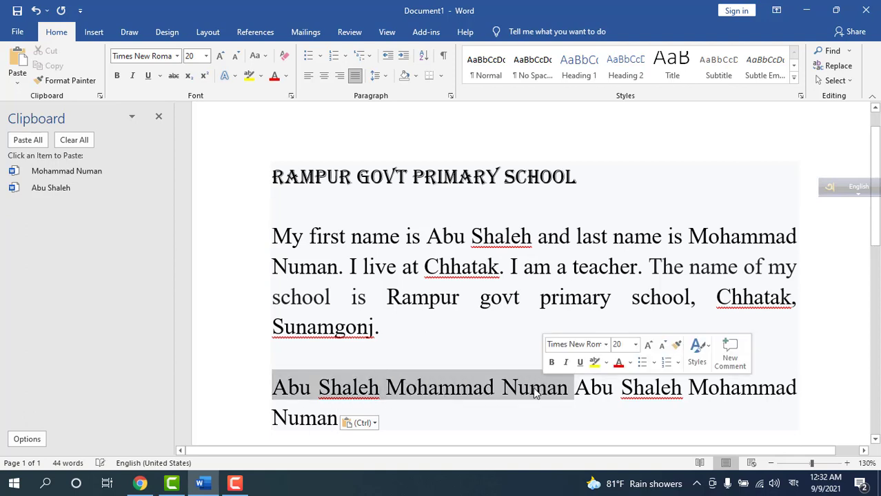
pyautogui.hotkey('ctrl', 'c')
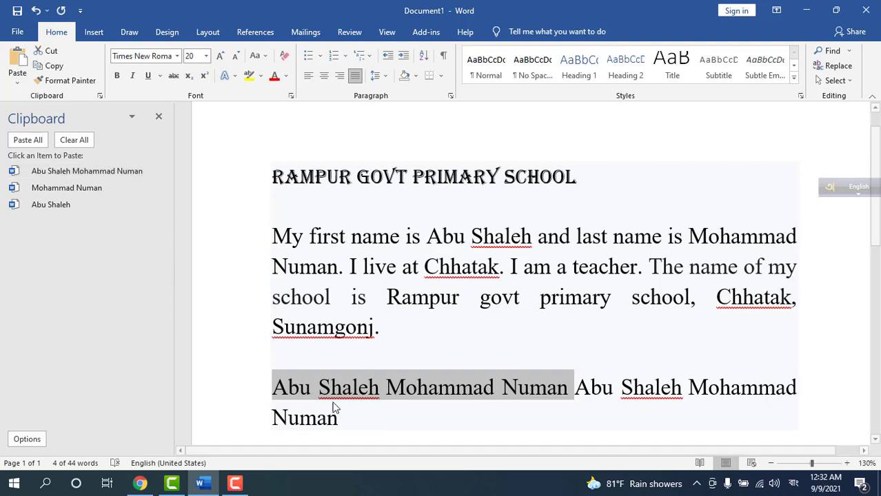
pyautogui.click(353, 419)
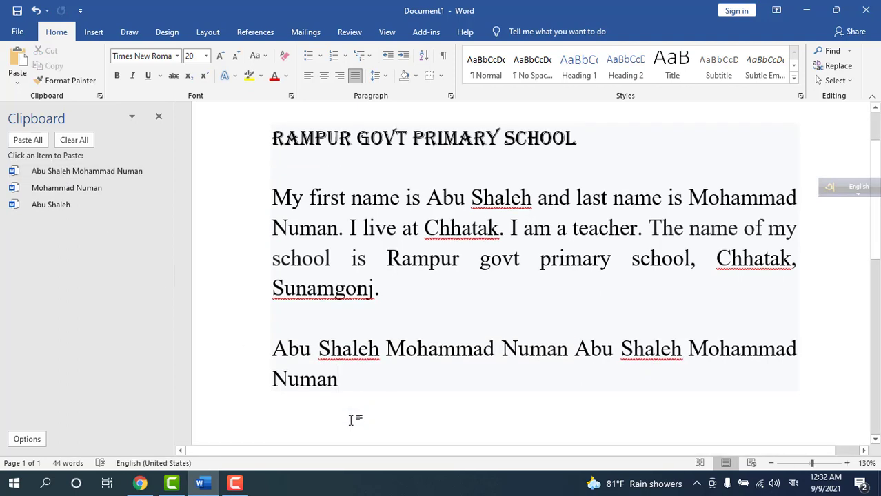
pyautogui.press('Return')
pyautogui.click(62, 171)
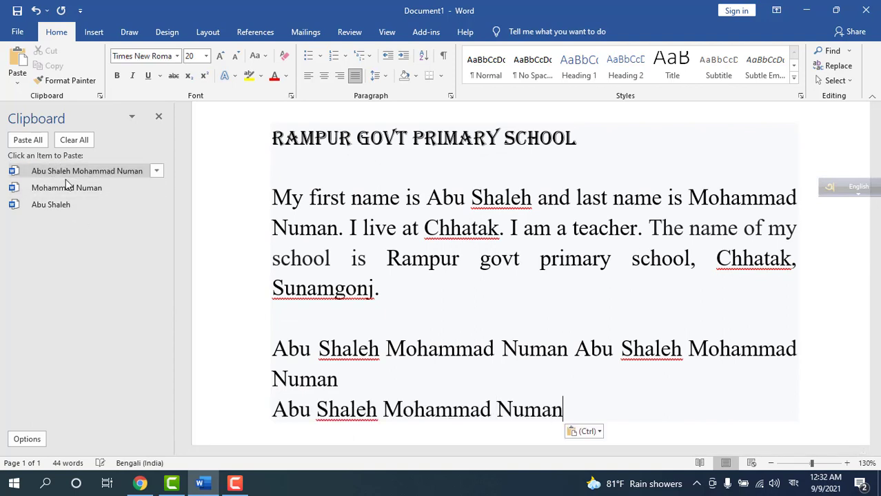
pyautogui.scroll(-1, 484, 385)
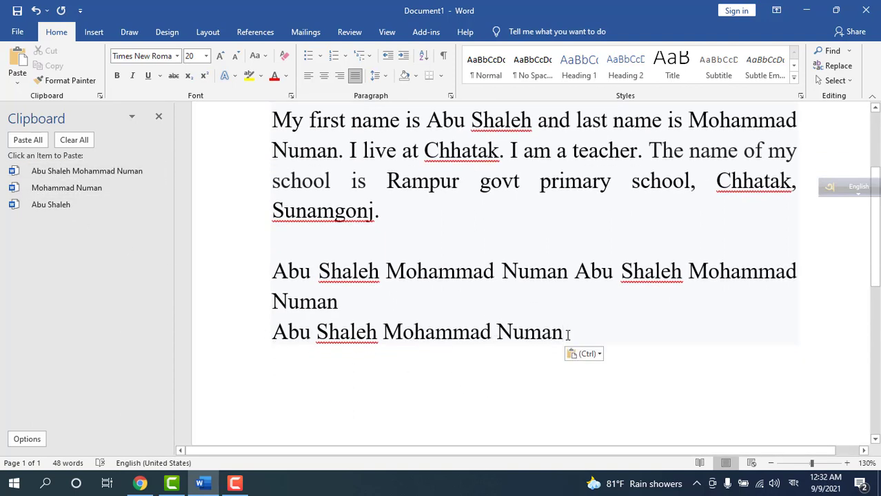
pyautogui.scroll(3, 564, 338)
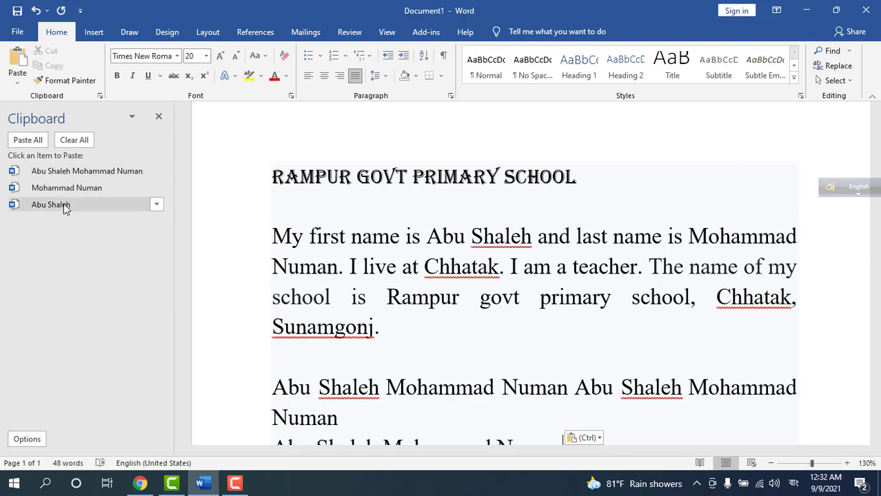
pyautogui.scroll(-3, 399, 281)
pyautogui.scroll(2, 399, 280)
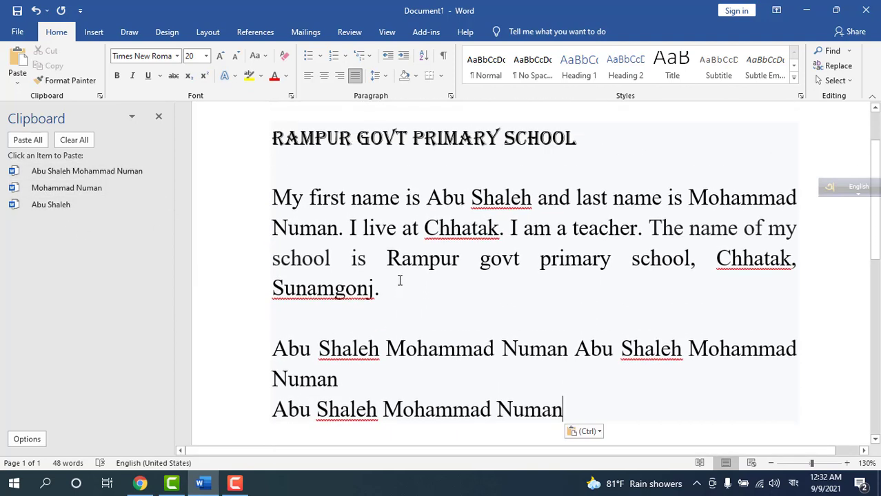
pyautogui.scroll(-3, 399, 280)
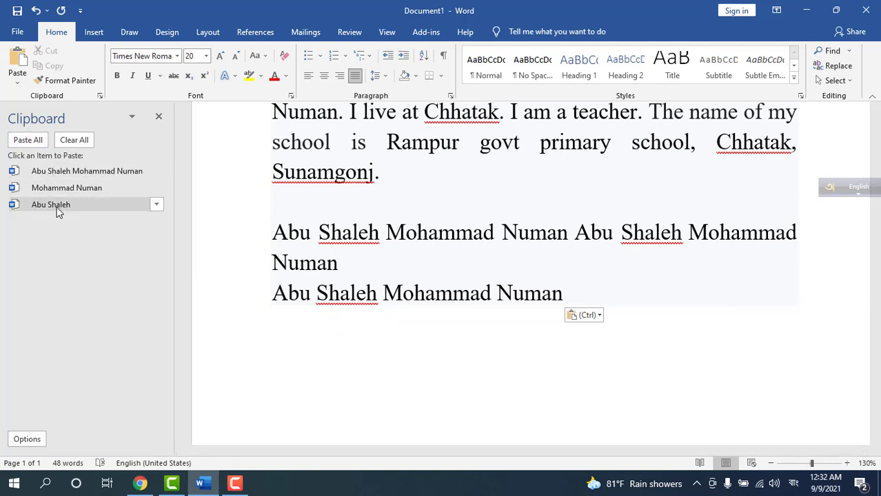
pyautogui.scroll(4, 450, 304)
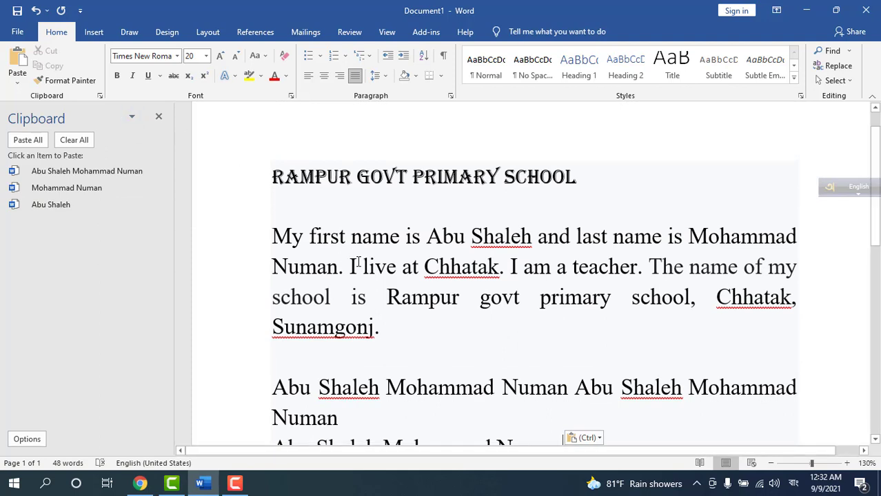
pyautogui.scroll(-1, 358, 264)
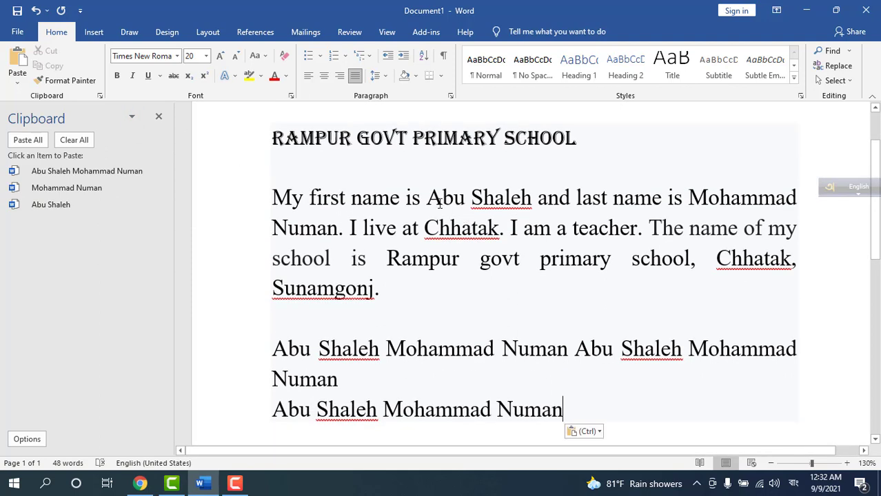
# Copy the words "primary school" from the body paragraph to the clipboard history.
pyautogui.moveTo(427, 198); pyautogui.dragTo(508, 200)
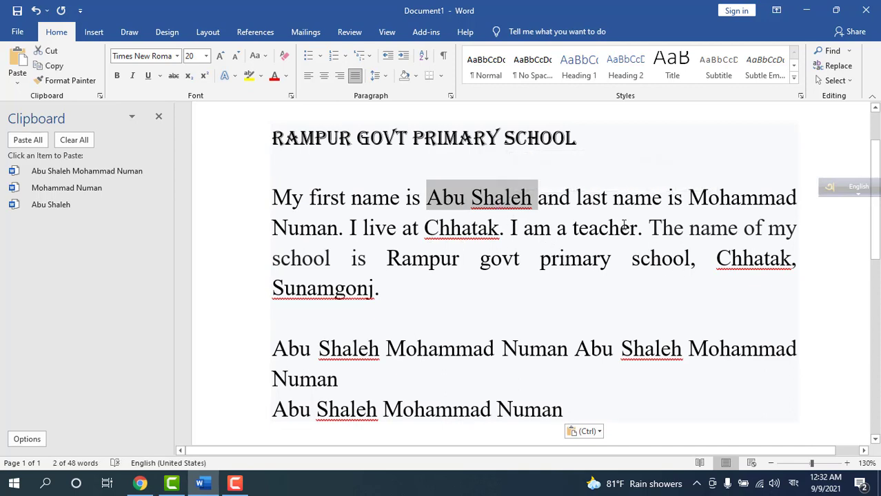
pyautogui.moveTo(540, 261); pyautogui.dragTo(679, 262)
pyautogui.hotkey('ctrl', 'c')
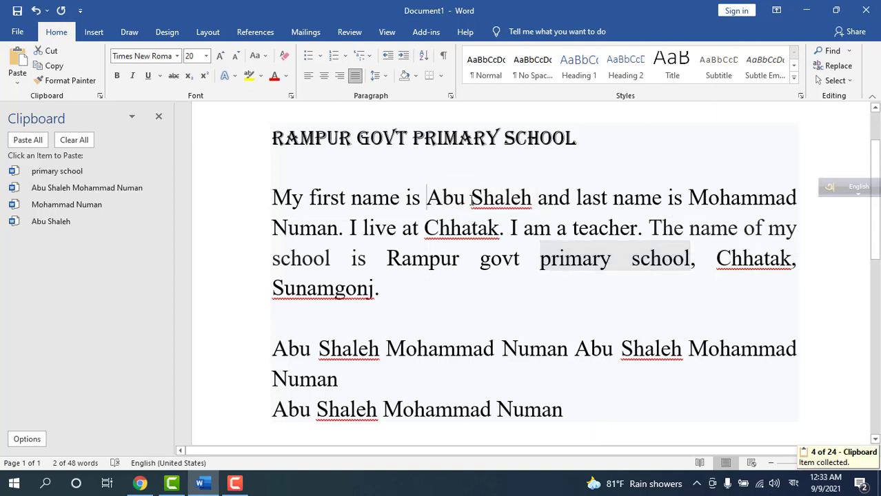
# Insert all collected clipboard items at once at the end of the last name line.
pyautogui.moveTo(427, 198); pyautogui.dragTo(536, 200)
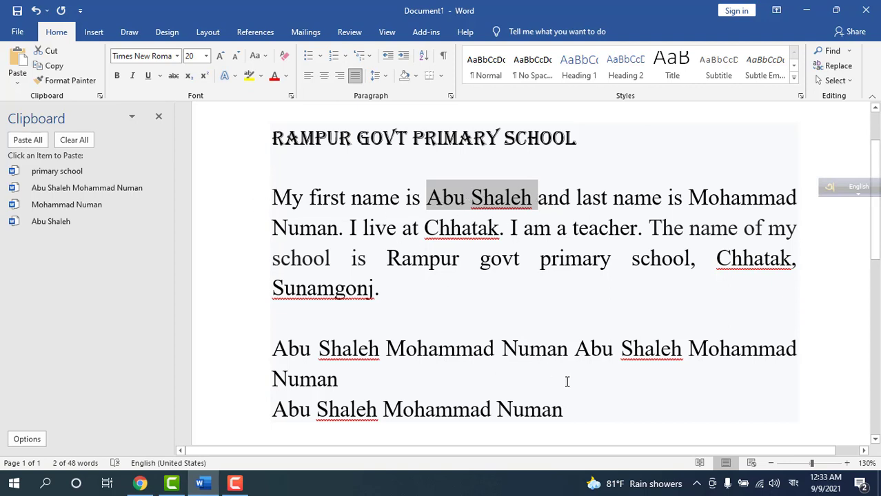
pyautogui.click(570, 414)
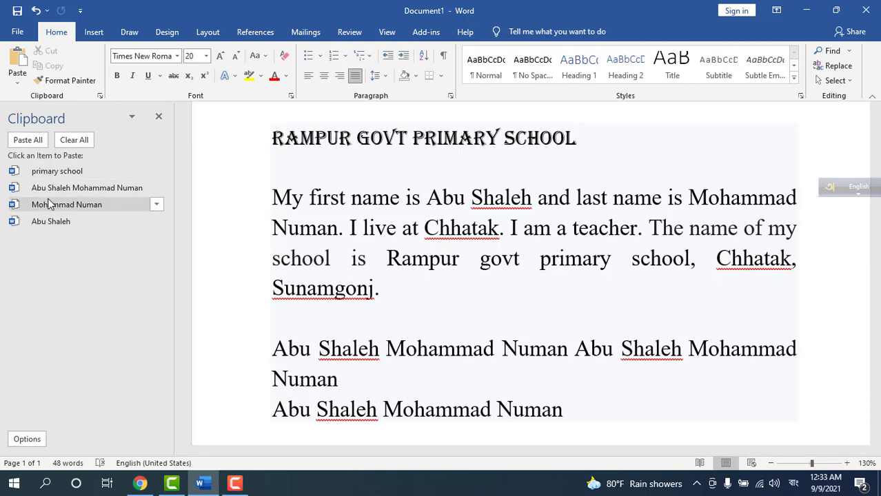
pyautogui.click(26, 140)
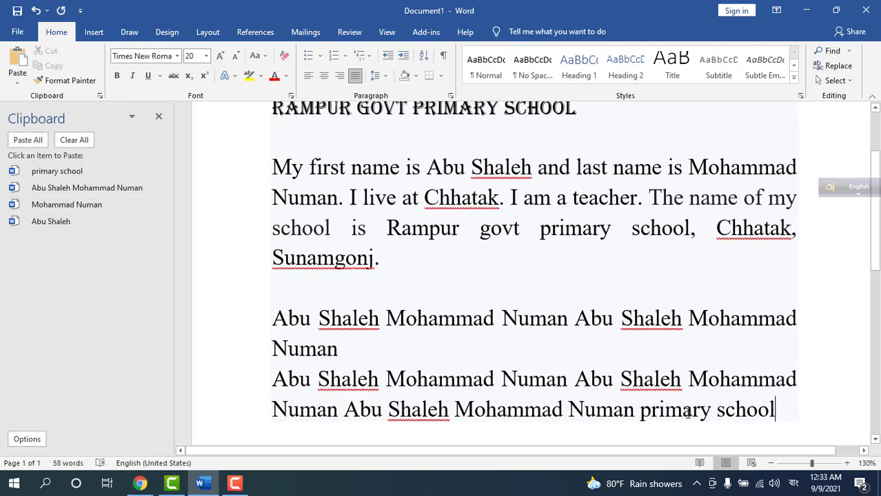
pyautogui.scroll(-2, 751, 425)
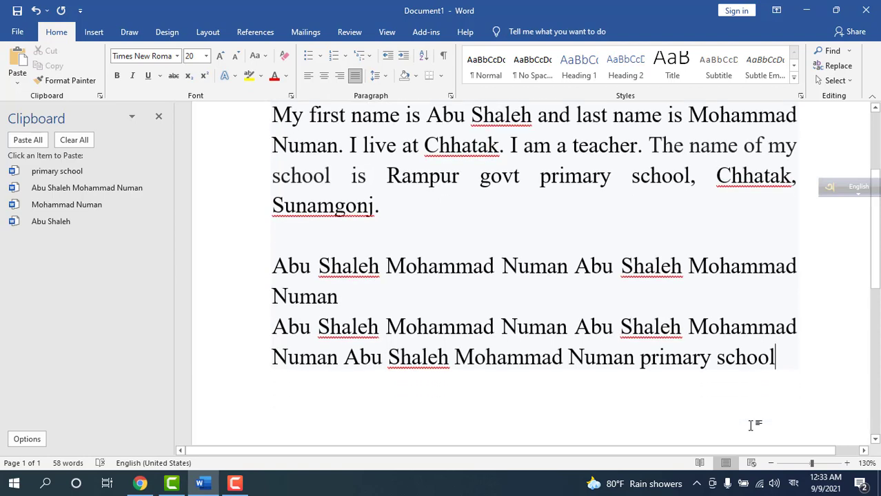
# Add blank lines below the last name line and insert all collected clipboard items there at once.
pyautogui.press('Return')
pyautogui.press('Return')
pyautogui.press('Return')
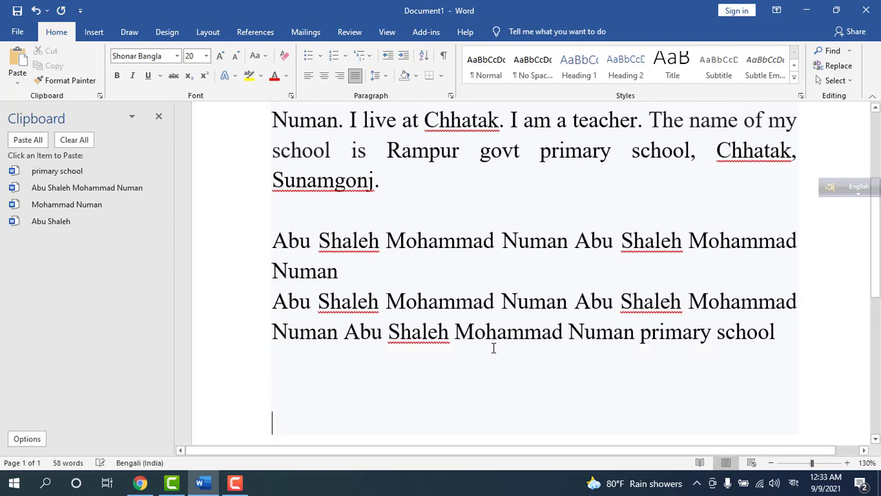
pyautogui.scroll(-2, 491, 348)
pyautogui.click(28, 144)
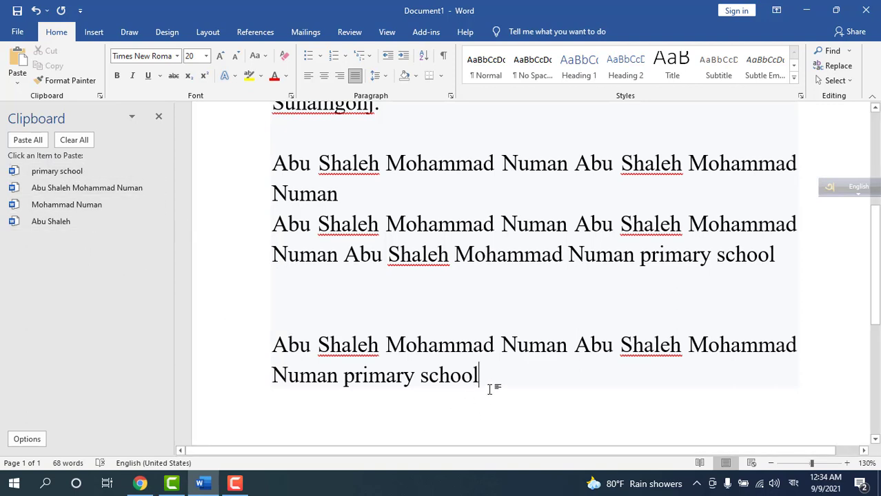
# Clear all collected items from the clipboard history.
pyautogui.scroll(1, 495, 388)
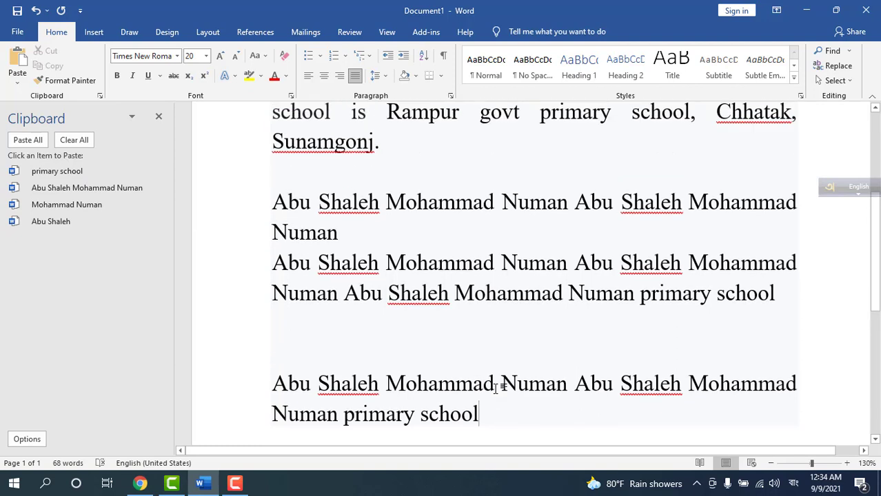
pyautogui.scroll(-2, 370, 361)
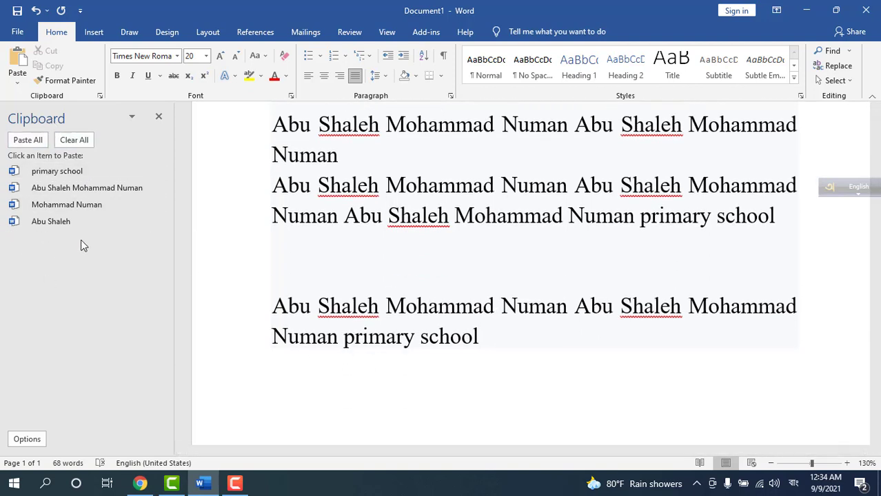
pyautogui.click(73, 143)
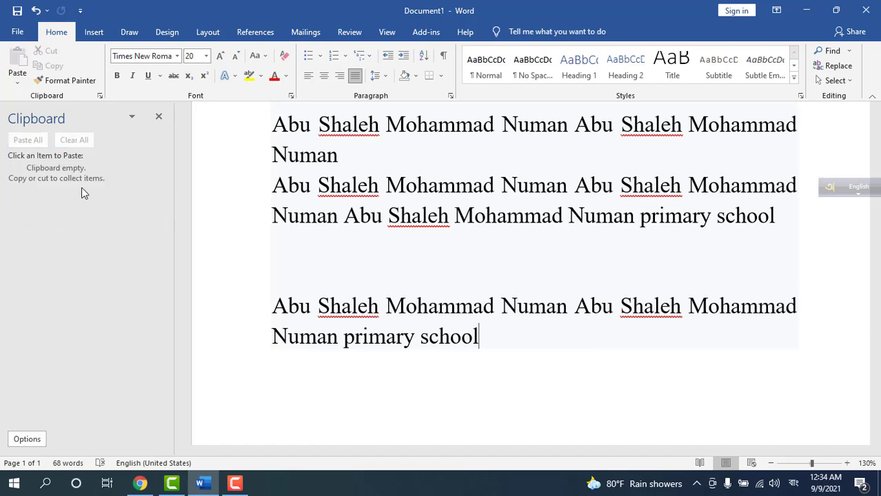
# Examine the school heading's font formatting and compare it with the name lines below the paragraph.
pyautogui.scroll(4, 425, 301)
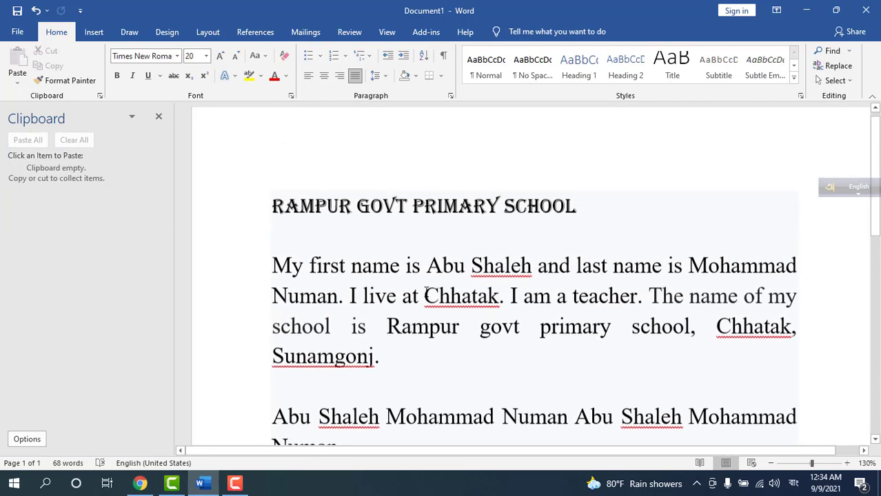
pyautogui.scroll(-3, 425, 289)
pyautogui.scroll(5, 419, 277)
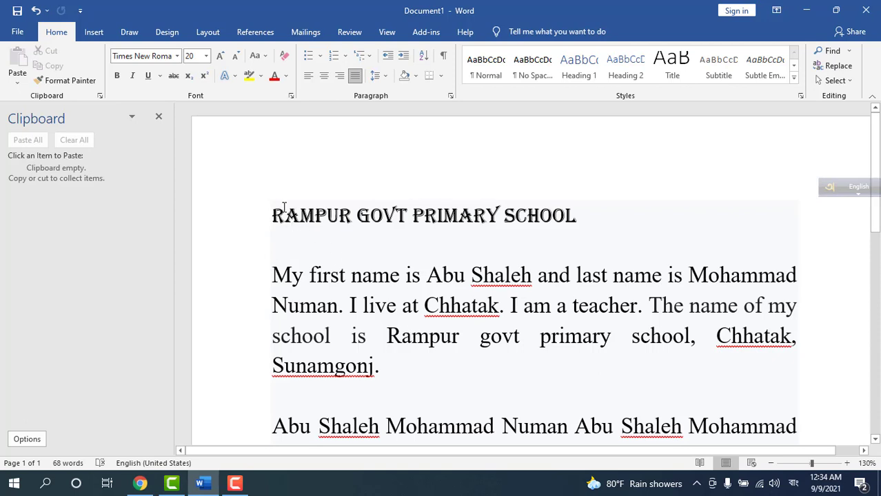
pyautogui.click(283, 208)
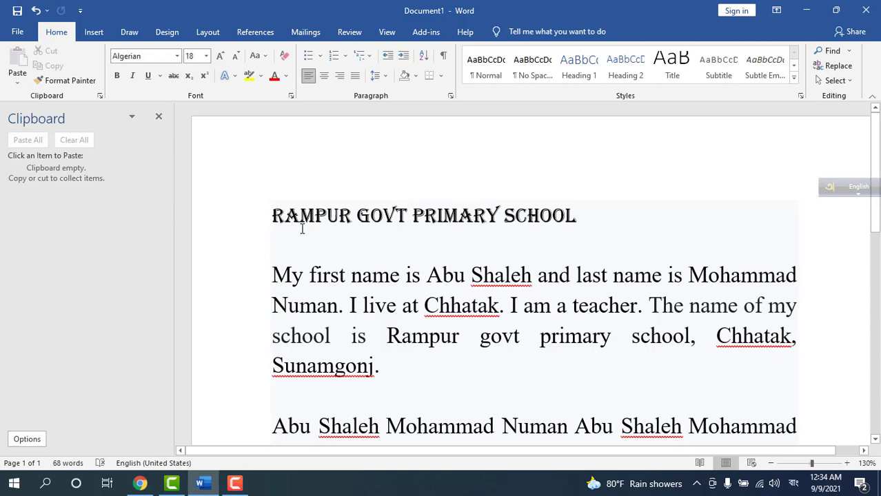
pyautogui.click(259, 218)
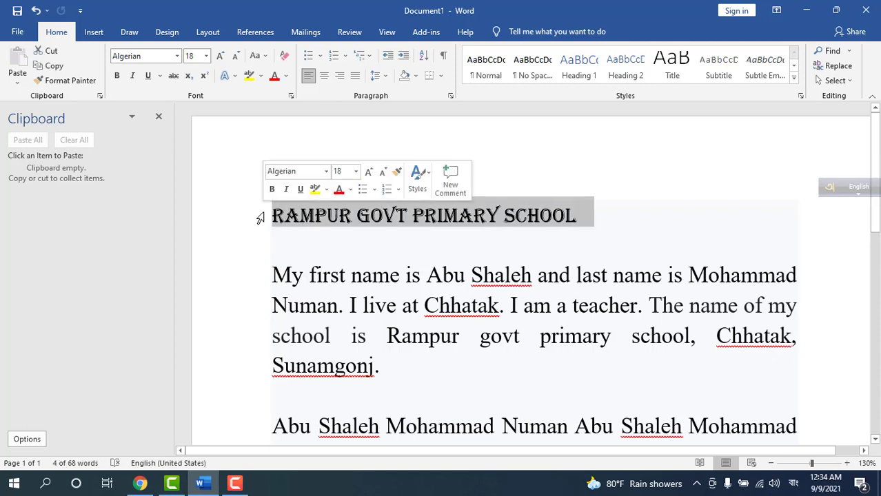
pyautogui.click(308, 219)
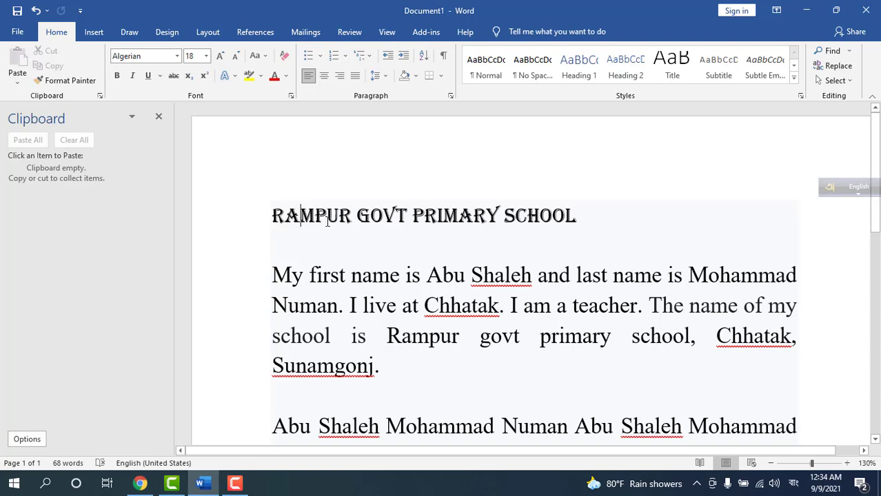
pyautogui.scroll(-5, 350, 238)
pyautogui.scroll(3, 279, 314)
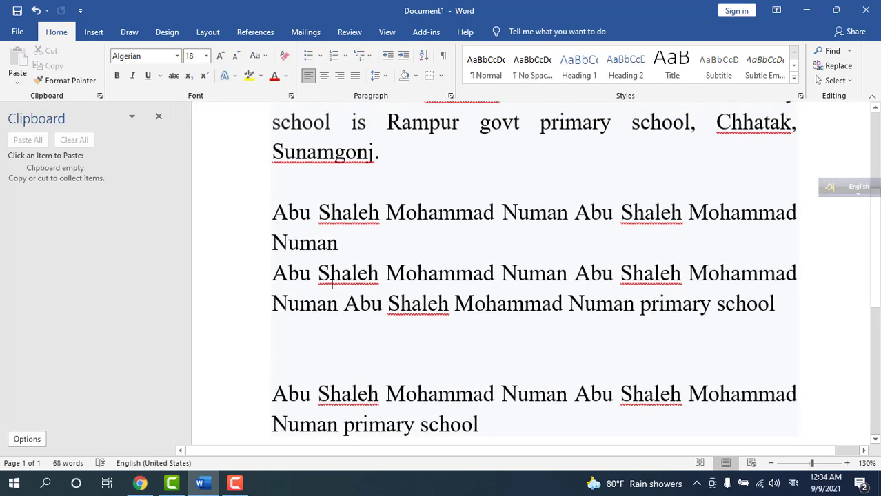
# Colour the text of the first name line below the body paragraph red.
pyautogui.click(255, 319)
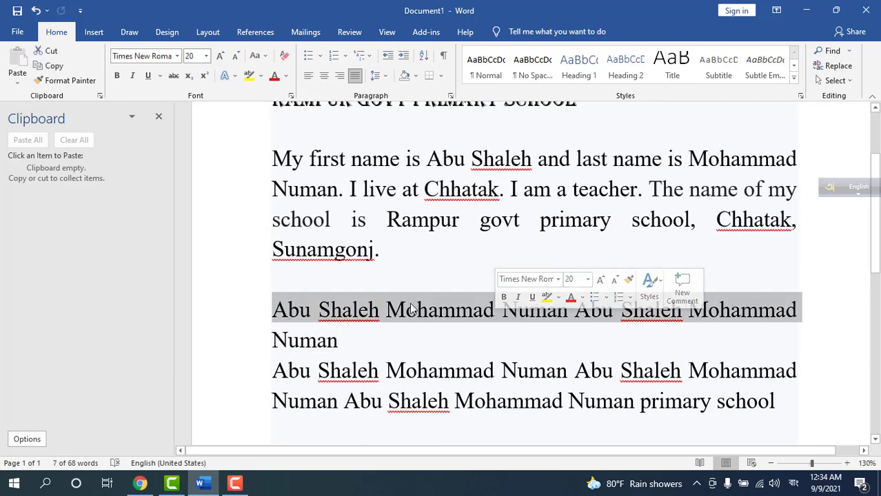
pyautogui.click(274, 76)
pyautogui.click(394, 323)
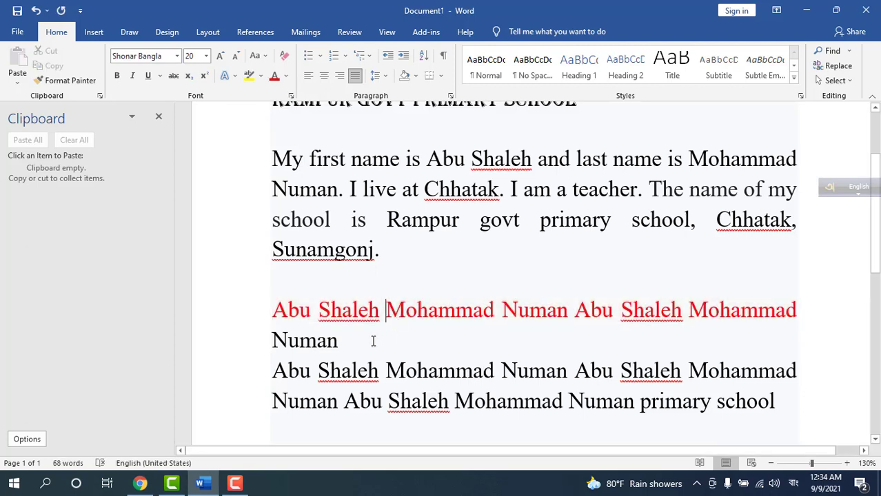
pyautogui.click(258, 318)
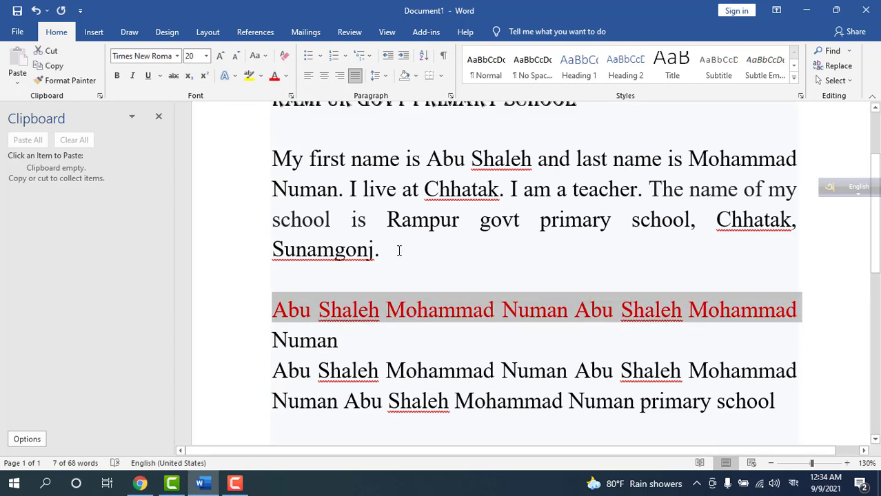
# Copy the formatting of "Rampur" in the heading with Format Painter and apply it to the red text of the first name line.
pyautogui.scroll(3, 331, 165)
pyautogui.click(338, 211)
pyautogui.scroll(-1, 358, 200)
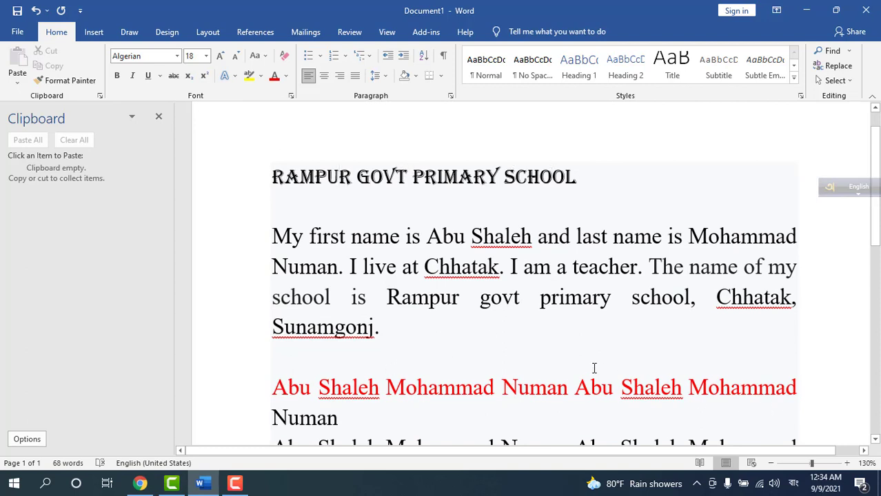
pyautogui.scroll(1, 579, 365)
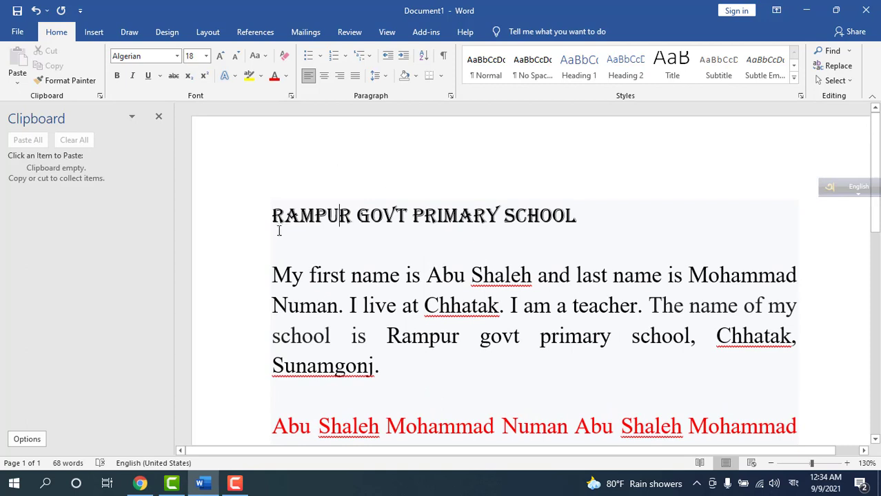
pyautogui.moveTo(272, 215); pyautogui.dragTo(351, 215)
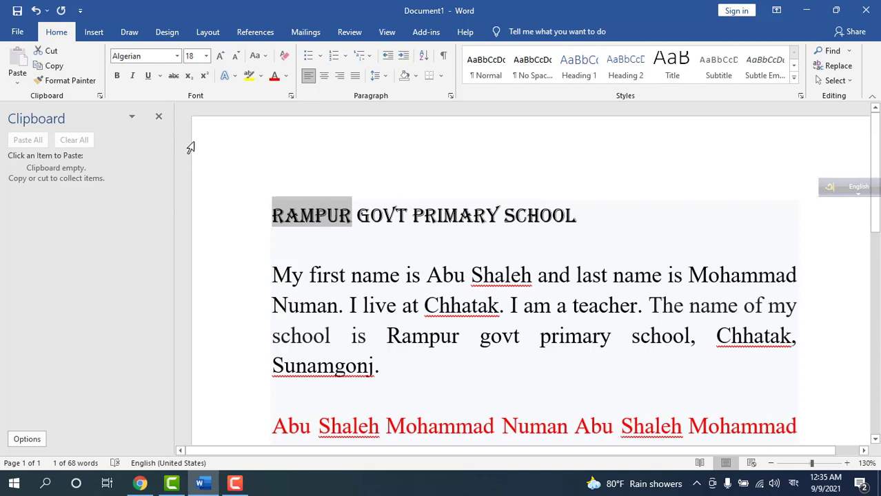
pyautogui.click(62, 81)
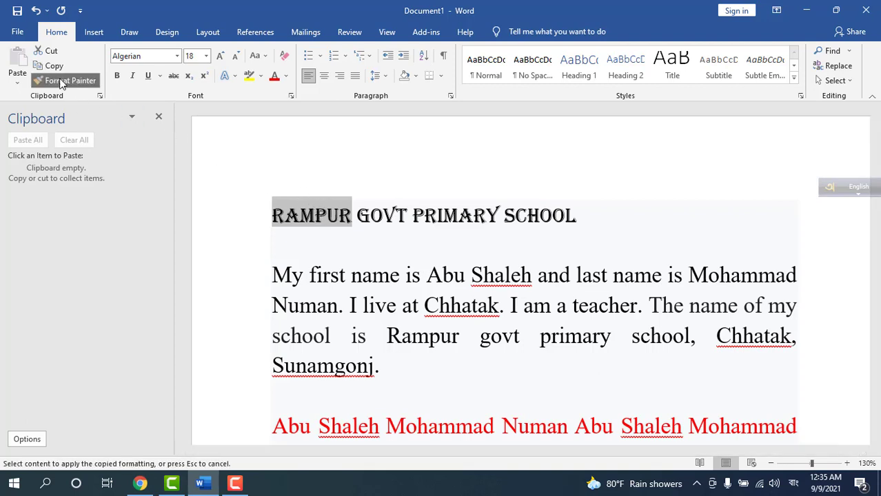
pyautogui.scroll(-3, 395, 334)
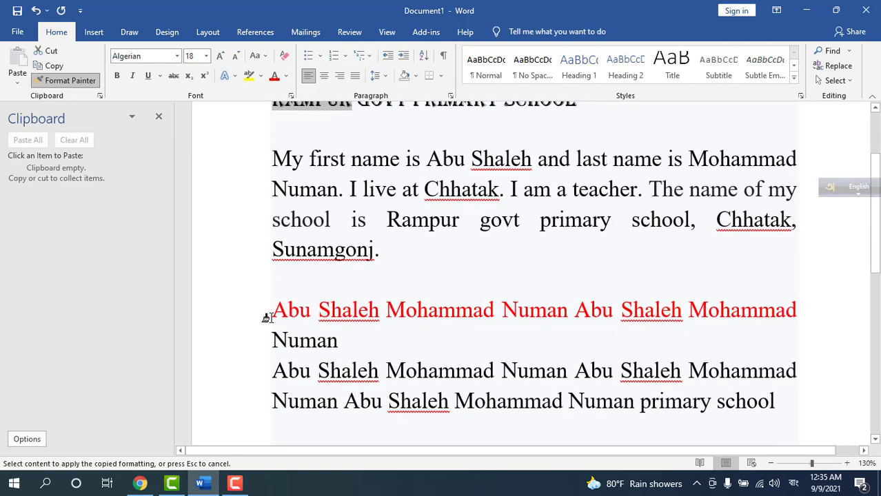
pyautogui.moveTo(269, 316)
pyautogui.mouseDown()
pyautogui.moveTo(747, 316)
pyautogui.moveTo(738, 320)
pyautogui.mouseUp()
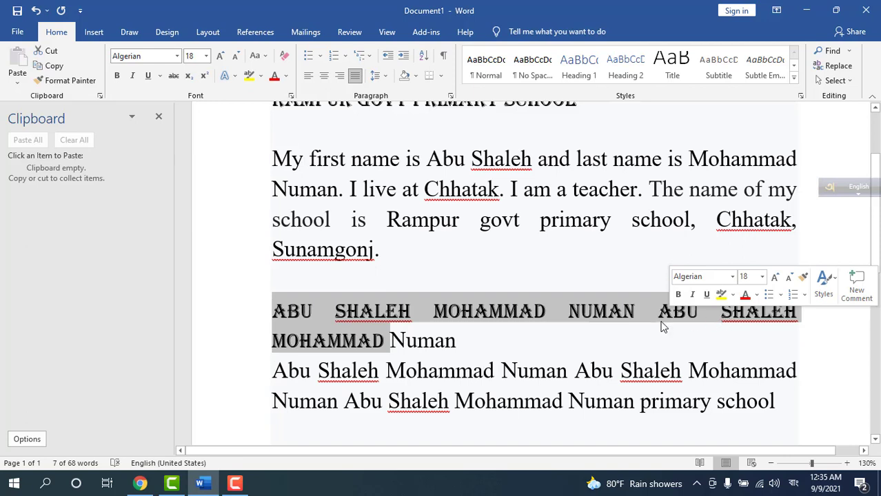
# Compare the font and size of the school heading with those of the reformatted name line.
pyautogui.scroll(2, 493, 331)
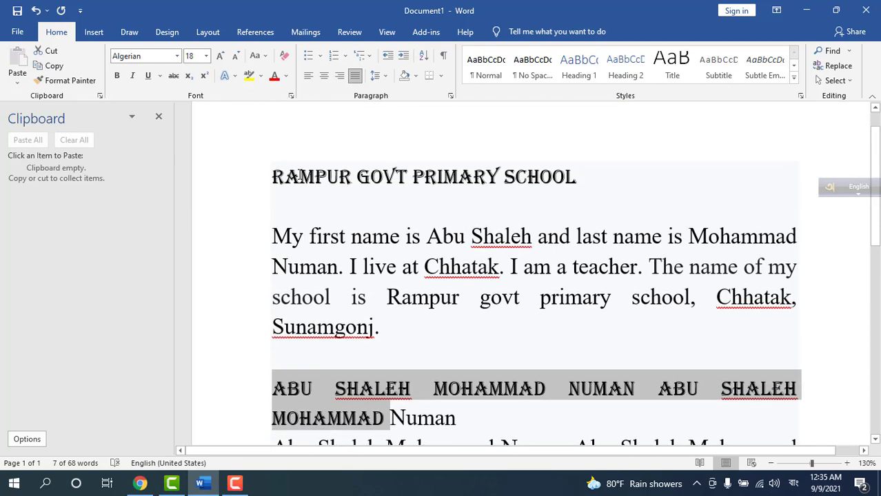
pyautogui.click(300, 176)
pyautogui.click(344, 388)
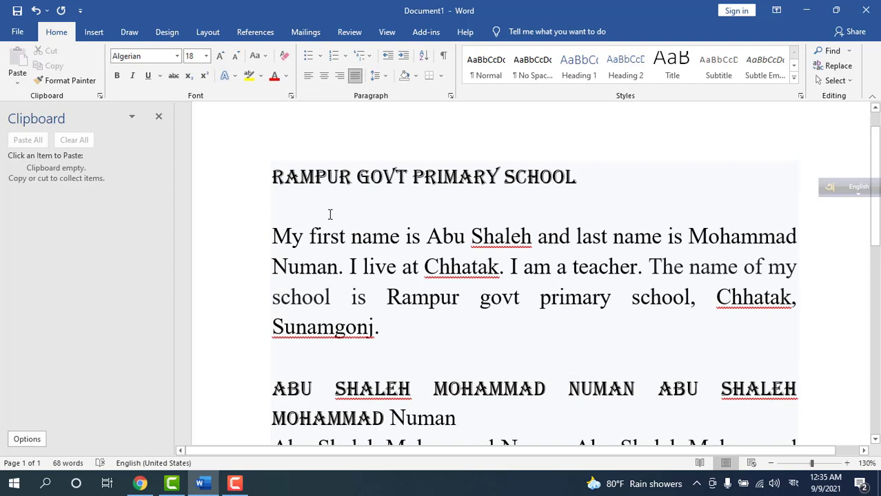
pyautogui.click(314, 181)
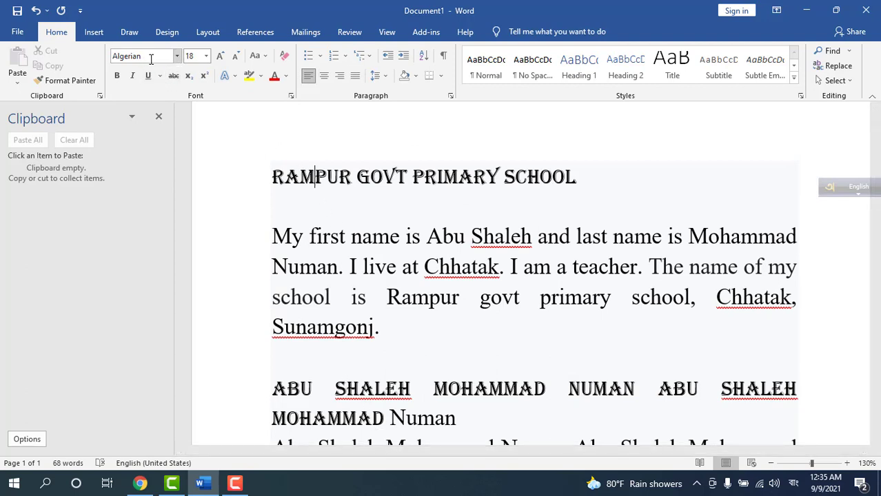
pyautogui.scroll(-1, 385, 327)
pyautogui.scroll(-2, 384, 327)
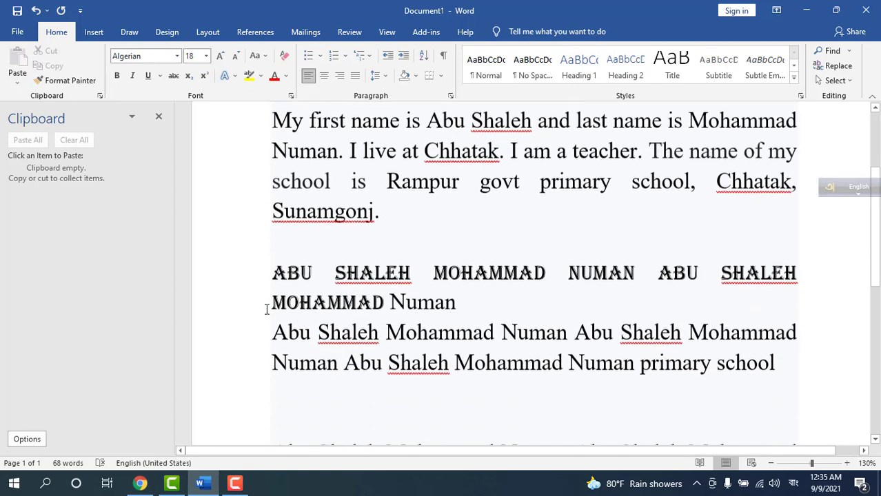
pyautogui.click(272, 274)
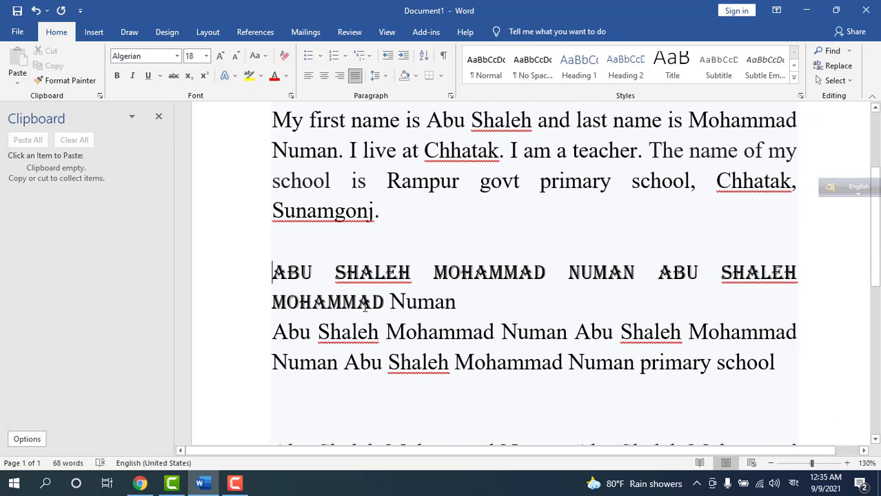
pyautogui.scroll(4, 372, 298)
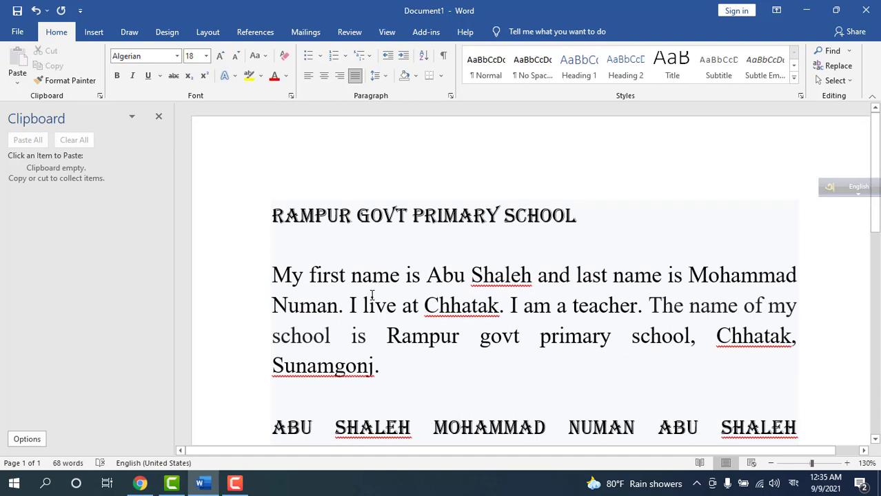
pyautogui.scroll(-2, 372, 295)
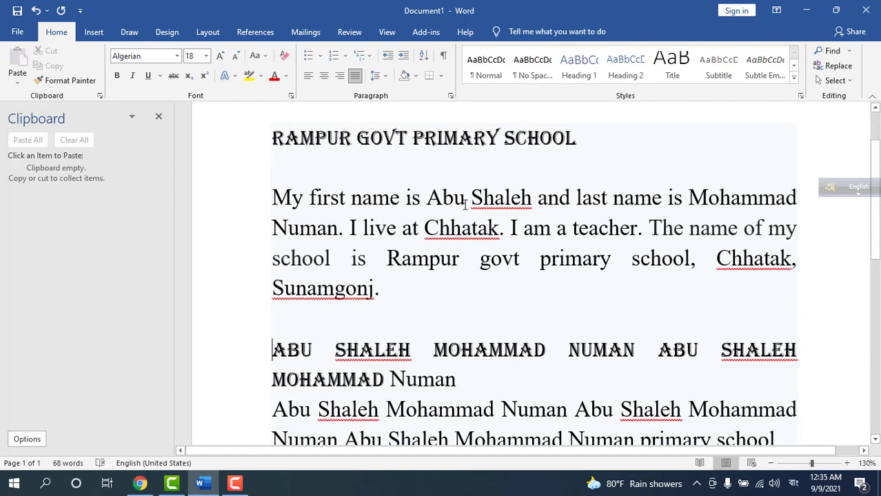
pyautogui.click(272, 135)
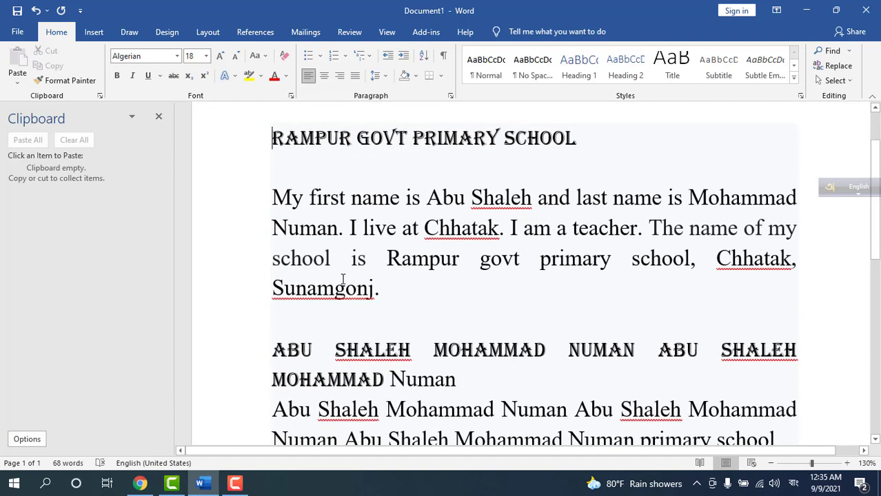
pyautogui.click(325, 350)
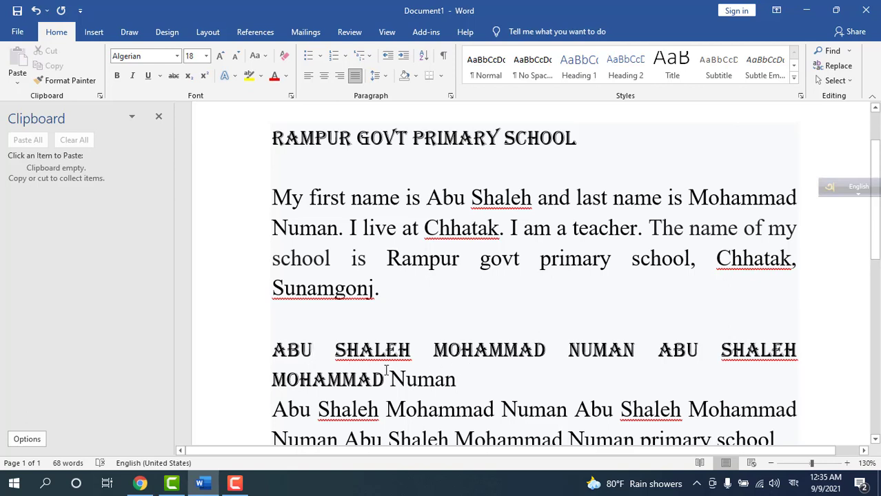
pyautogui.scroll(1, 386, 370)
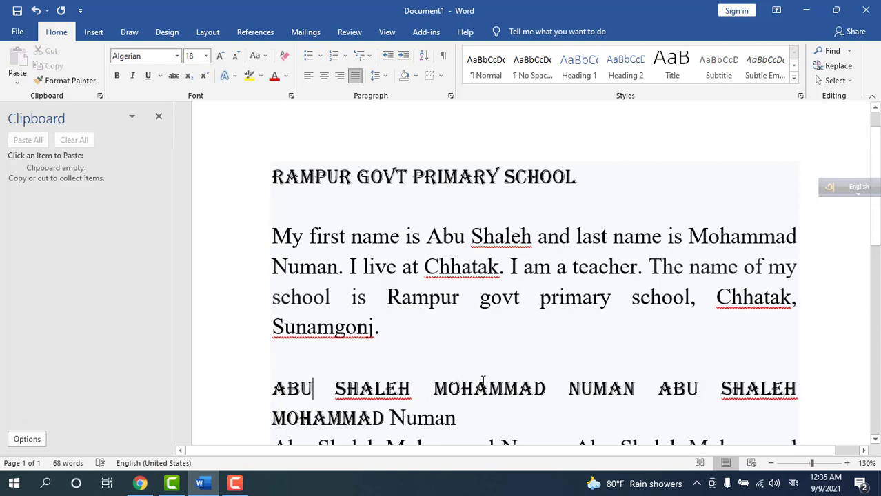
pyautogui.scroll(-1, 483, 383)
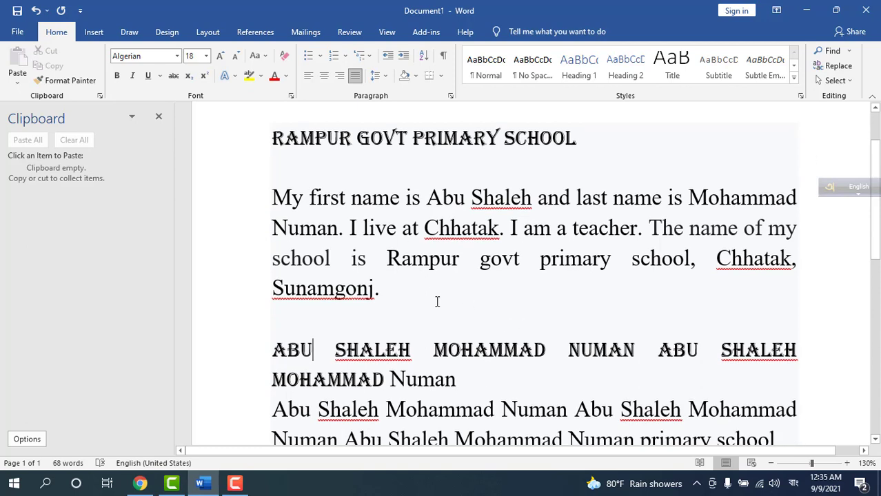
pyautogui.scroll(-5, 437, 301)
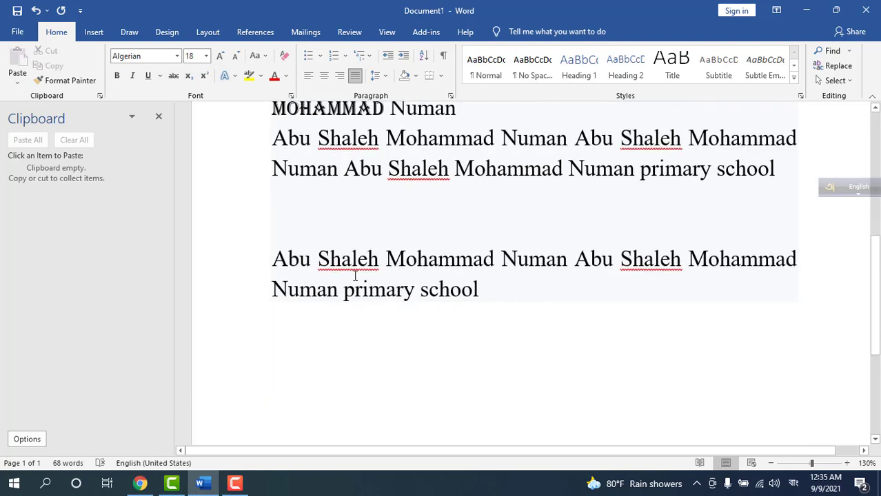
pyautogui.scroll(4, 556, 301)
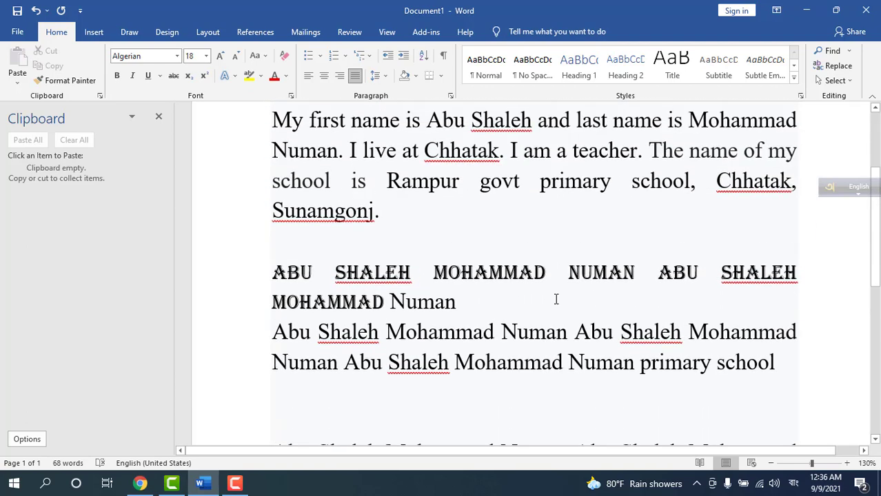
pyautogui.scroll(3, 556, 300)
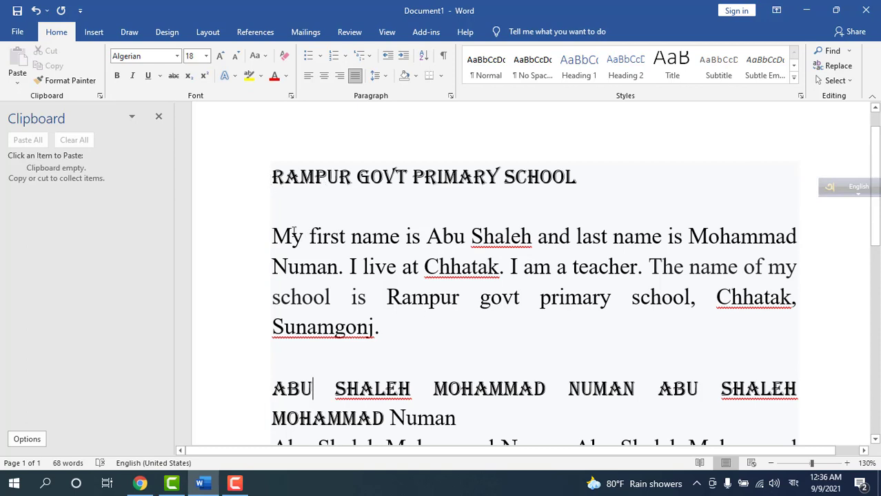
# Copy the formatting of "Rampur" in the heading with Format Painter and apply it to "ampur" in the body paragraph's school name.
pyautogui.moveTo(388, 301); pyautogui.dragTo(690, 301)
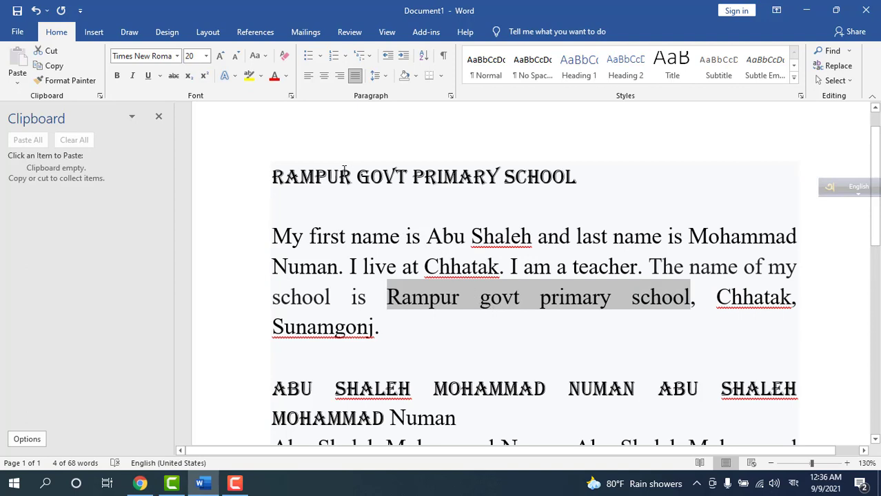
pyautogui.moveTo(272, 177); pyautogui.dragTo(330, 180)
pyautogui.click(69, 81)
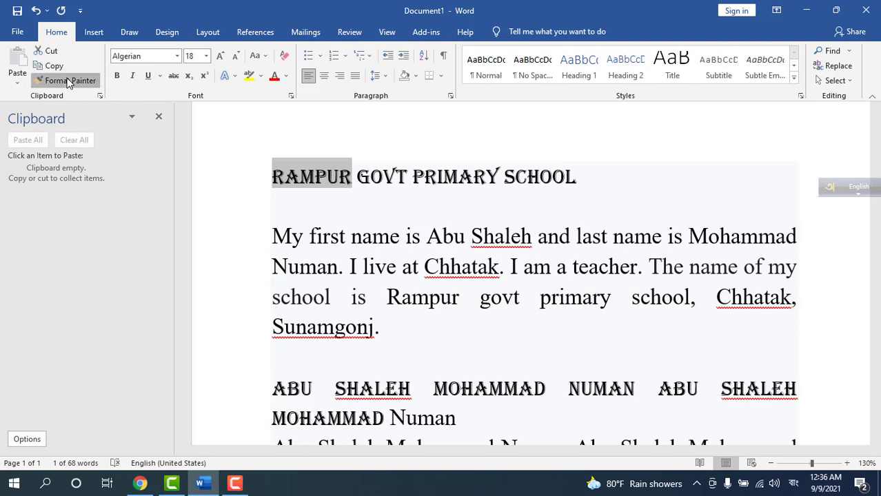
pyautogui.moveTo(399, 296); pyautogui.dragTo(465, 300)
pyautogui.click(450, 337)
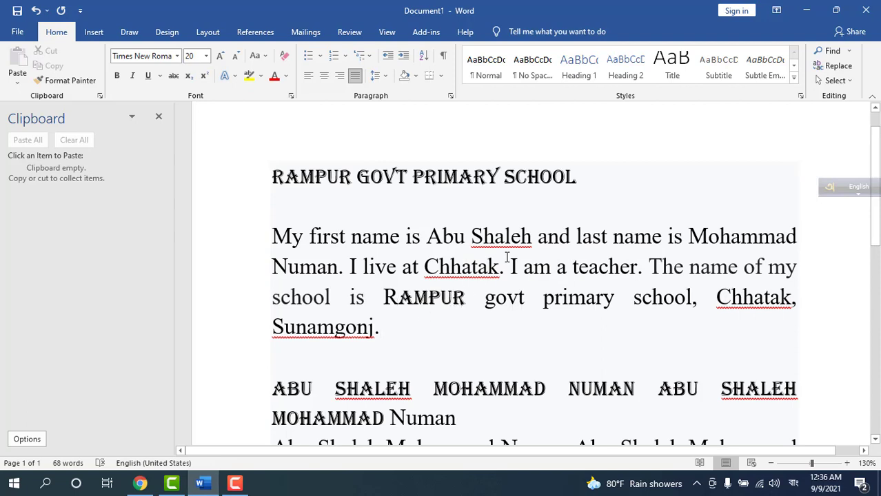
# Pick up the whole school heading's formatting with Format Painter locked on and apply it to "govt p" and "school," in the body paragraph.
pyautogui.moveTo(270, 177); pyautogui.dragTo(358, 180)
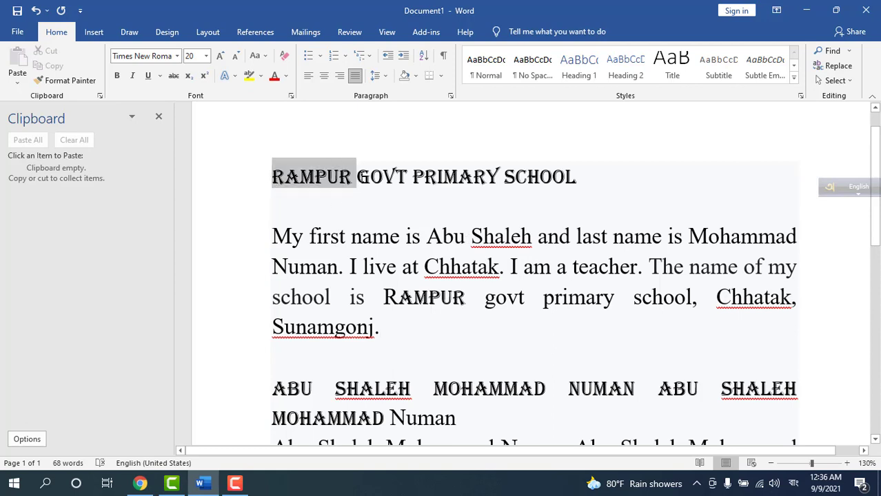
pyautogui.click(352, 177)
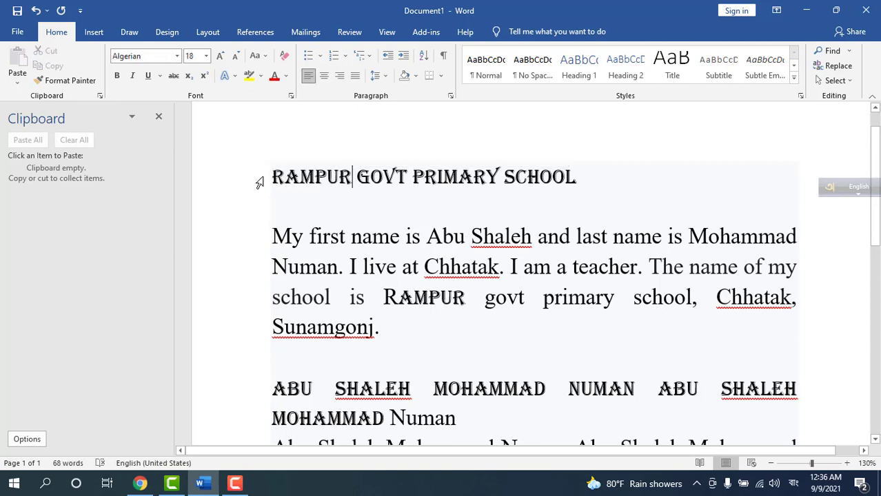
pyautogui.moveTo(271, 177); pyautogui.dragTo(569, 177)
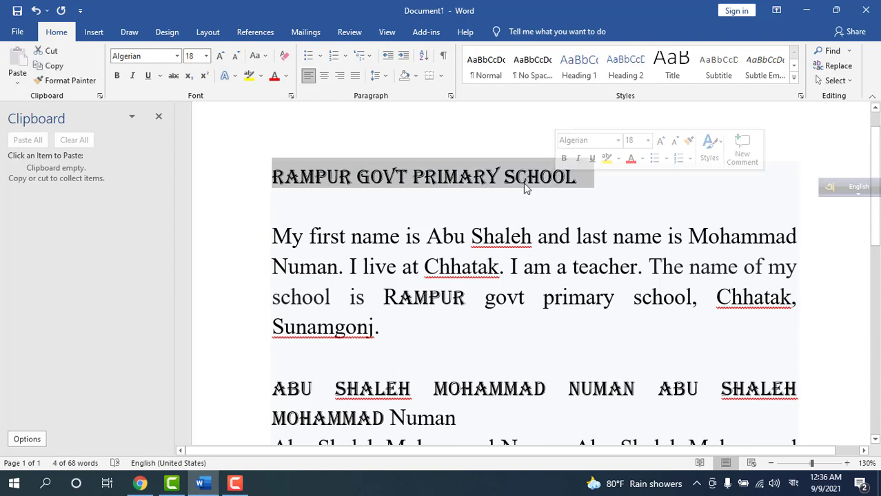
pyautogui.click(59, 83)
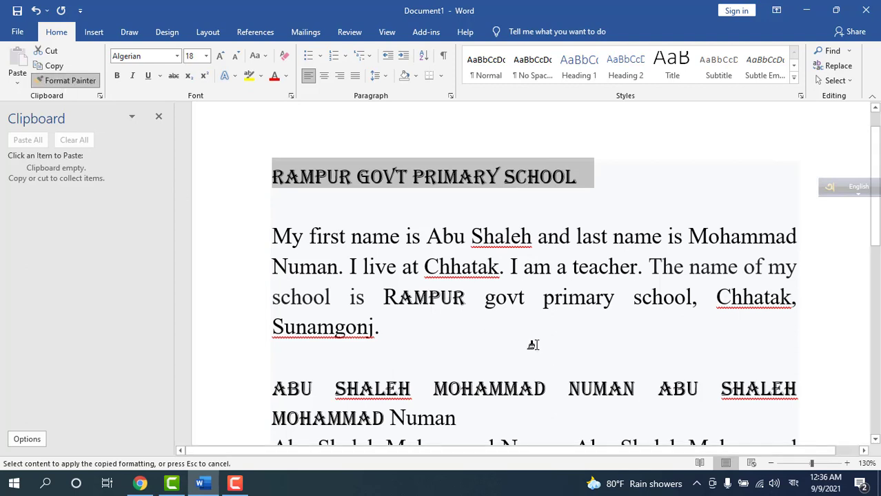
pyautogui.scroll(-1, 522, 355)
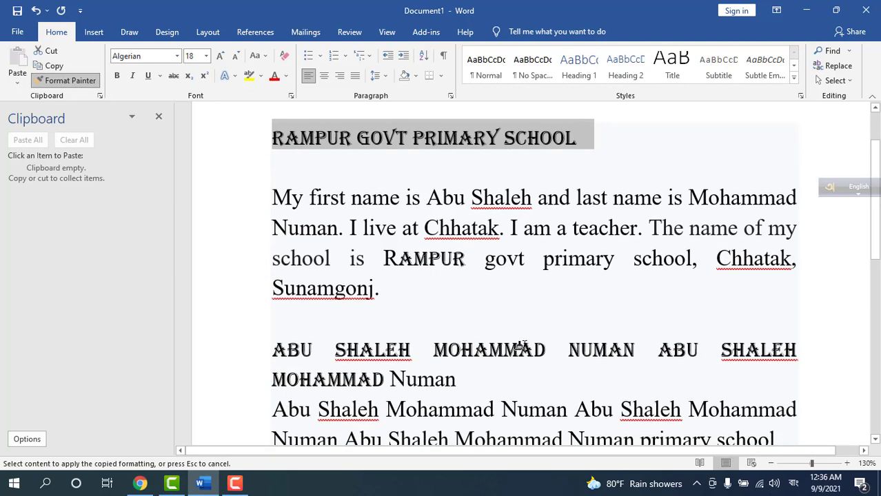
pyautogui.moveTo(506, 256)
pyautogui.mouseDown()
pyautogui.moveTo(521, 266)
pyautogui.moveTo(552, 258)
pyautogui.mouseUp()
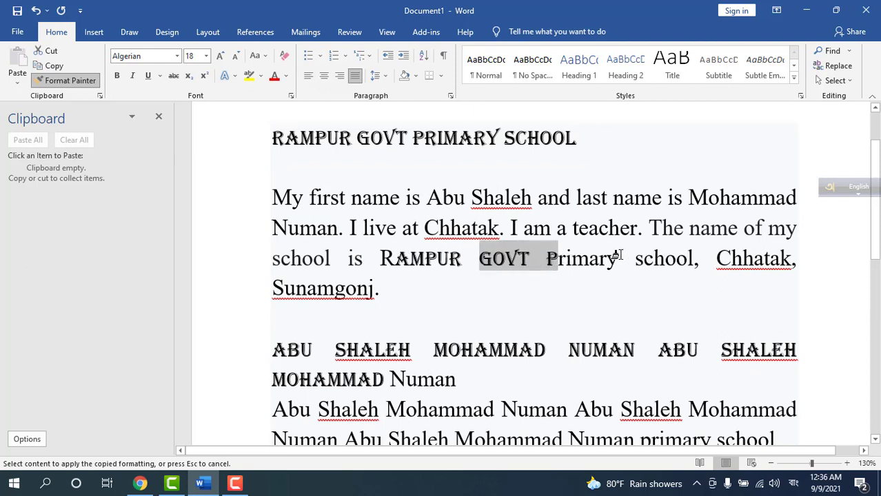
pyautogui.moveTo(628, 259); pyautogui.dragTo(698, 264)
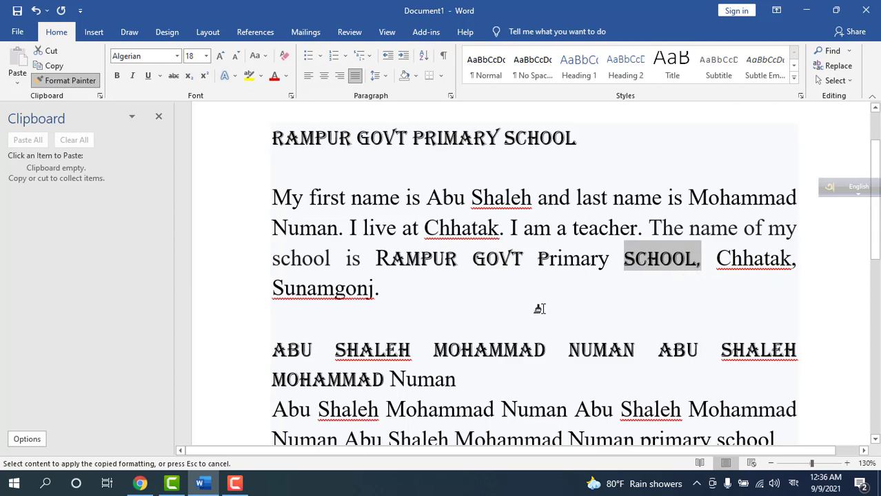
# Apply the heading formatting to most of the third word in the second name block's last line and to the last block's third to fifth words.
pyautogui.scroll(-2, 539, 306)
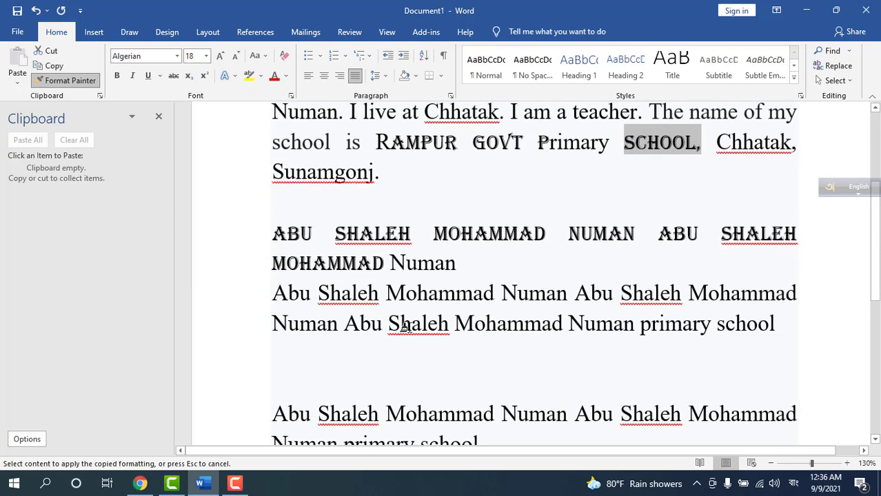
pyautogui.moveTo(400, 322); pyautogui.dragTo(468, 331)
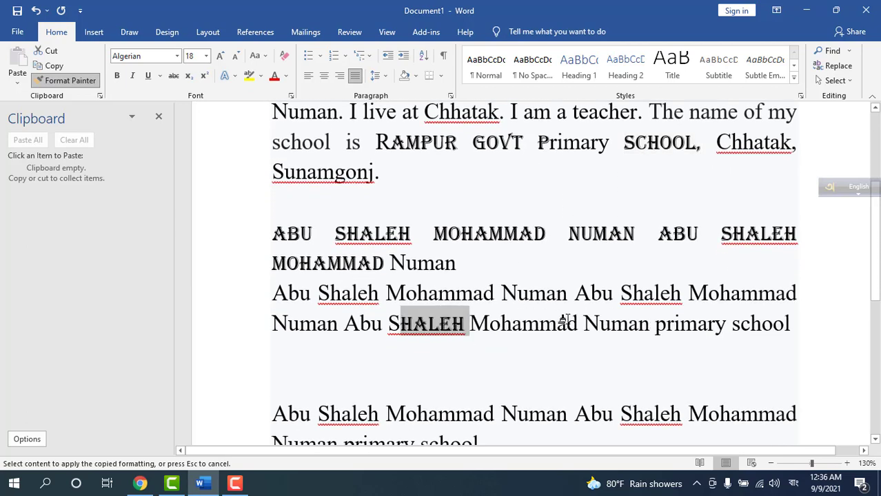
pyautogui.scroll(-2, 564, 306)
pyautogui.moveTo(386, 336); pyautogui.dragTo(583, 337)
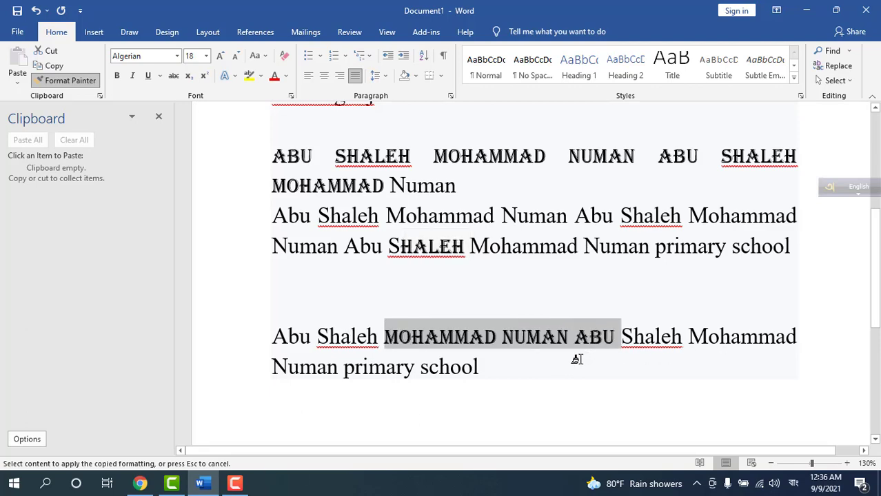
# Apply the heading formatting to the third and fourth words in the first line of the second name block.
pyautogui.scroll(-5, 415, 399)
pyautogui.scroll(9, 419, 394)
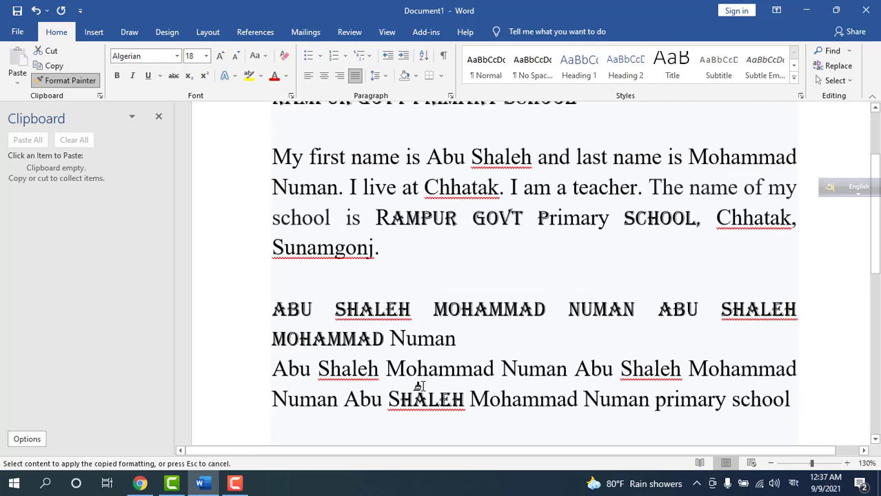
pyautogui.click(461, 365)
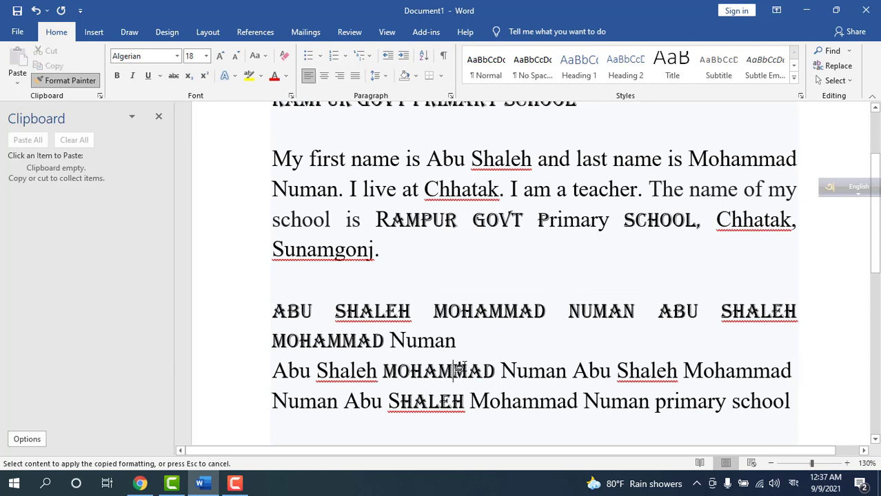
pyautogui.click(551, 370)
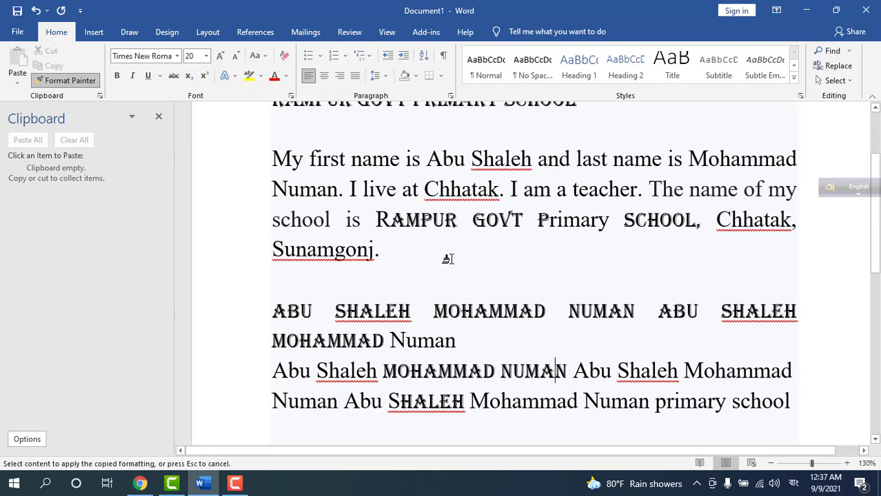
# Turn off Format Painter and place the cursor at the end of the body paragraph after "Sunamgonj.".
pyautogui.click(62, 81)
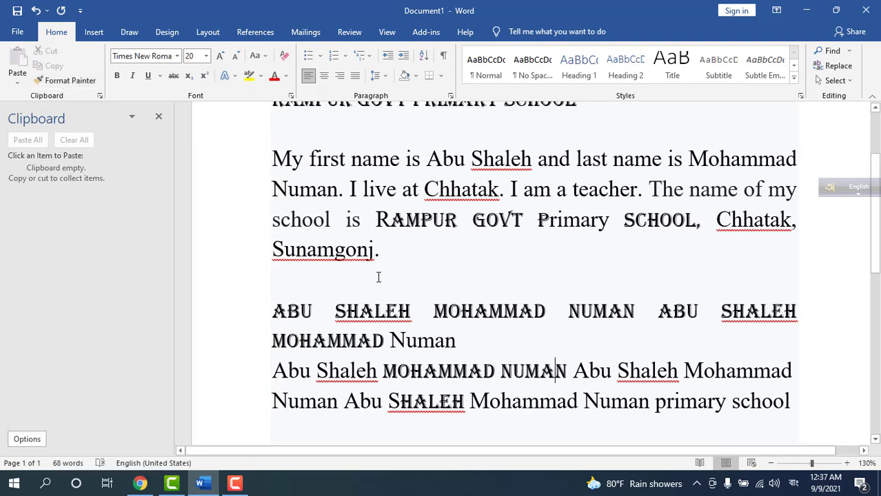
pyautogui.click(381, 252)
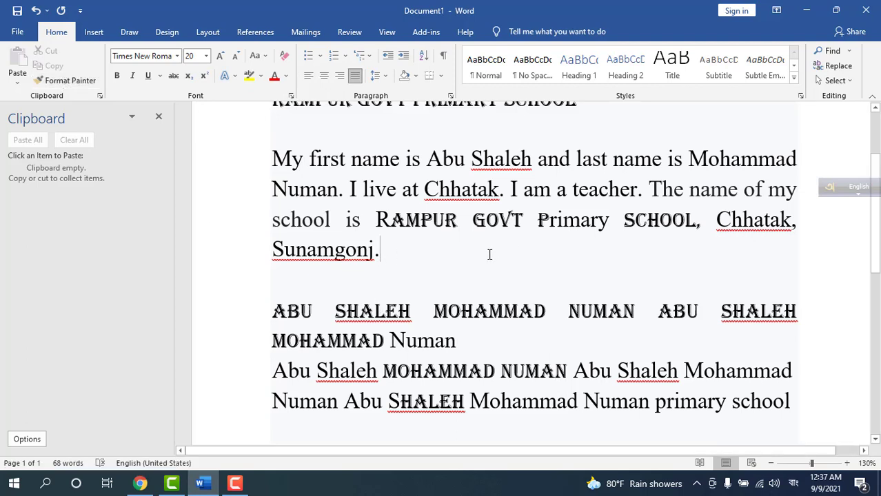
pyautogui.scroll(3, 489, 252)
pyautogui.scroll(-3, 491, 250)
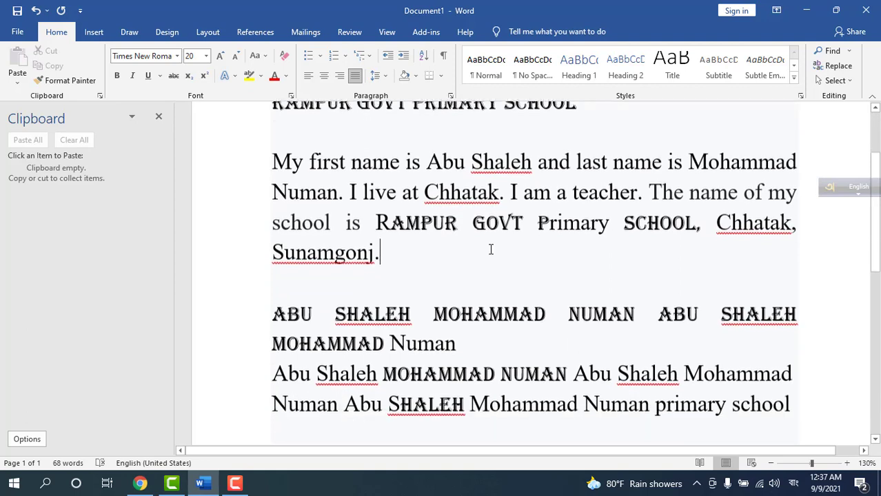